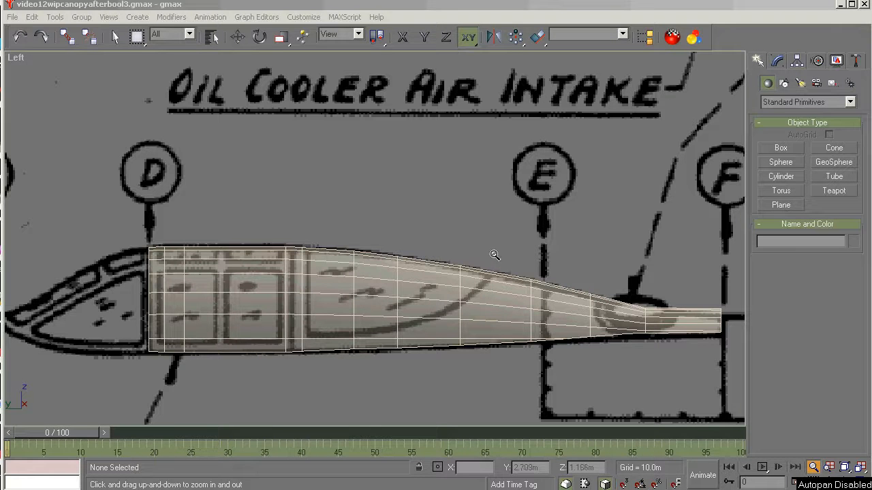
# Step: Examine how the canopy's side windows and outline line up with the blueprint in the top and left views
pyautogui.click(457, 11)
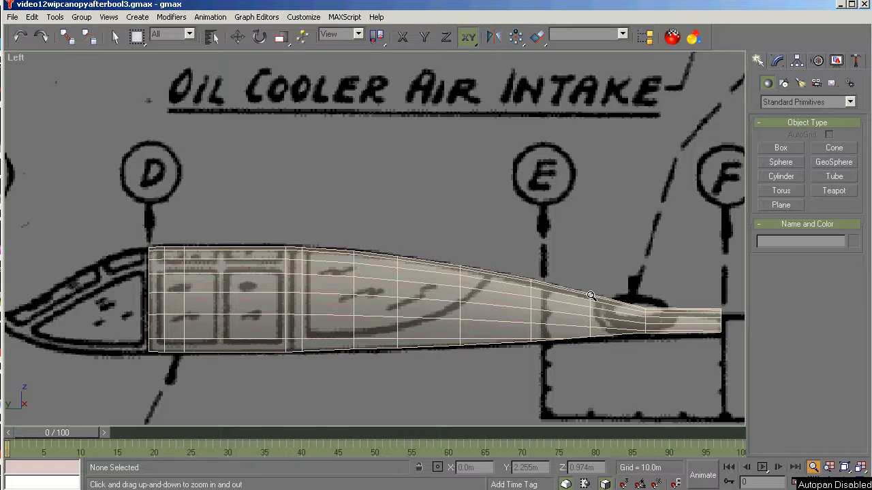
pyautogui.press('t')
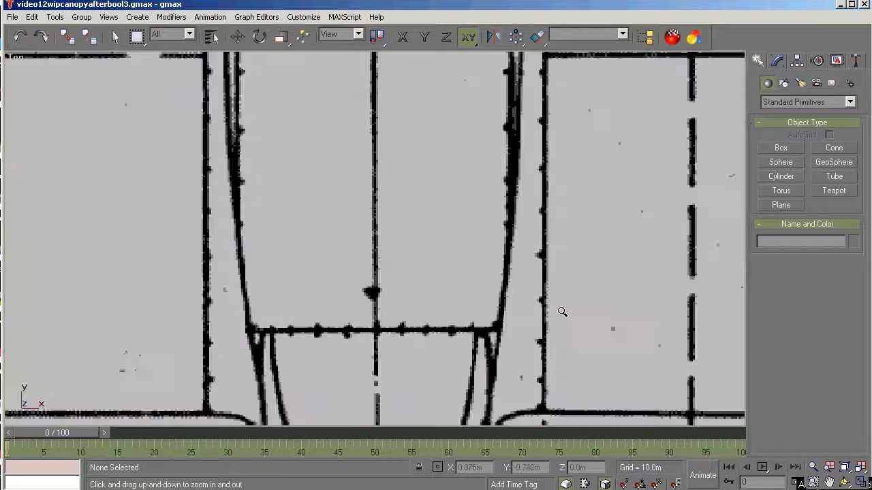
pyautogui.hotkey('ctrl', 'alt', 'z')
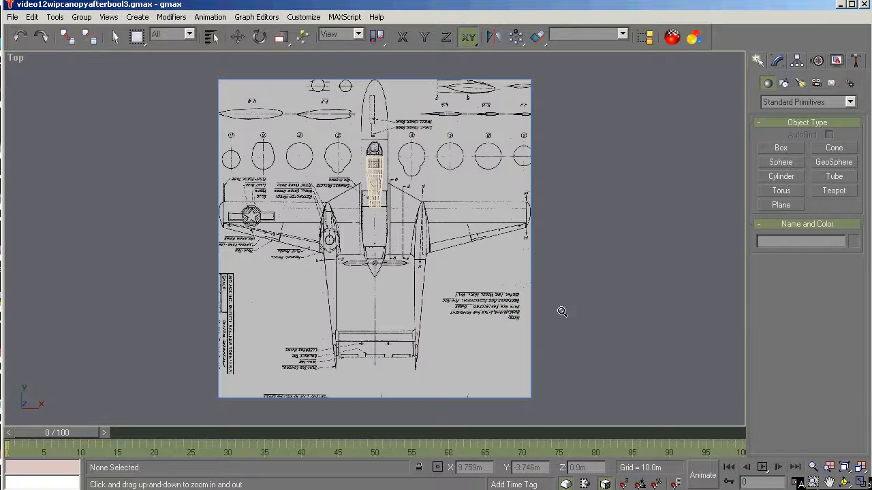
pyautogui.click(814, 482)
pyautogui.moveTo(393, 136); pyautogui.dragTo(363, 230)
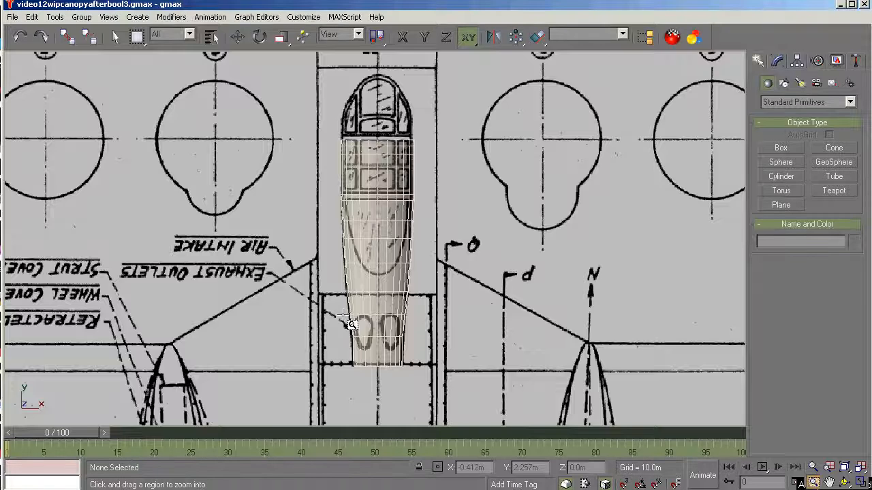
pyautogui.press('l')
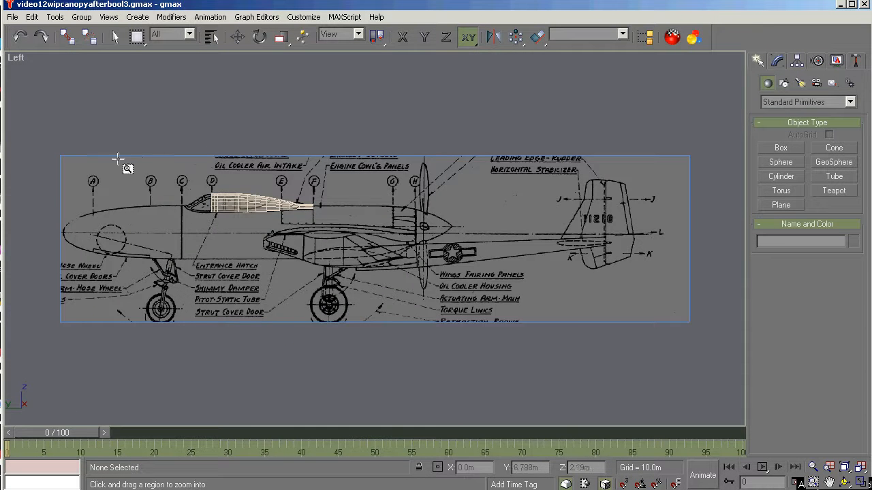
pyautogui.scroll(3, 182, 134)
pyautogui.scroll(2, 269, 167)
pyautogui.scroll(1, 382, 385)
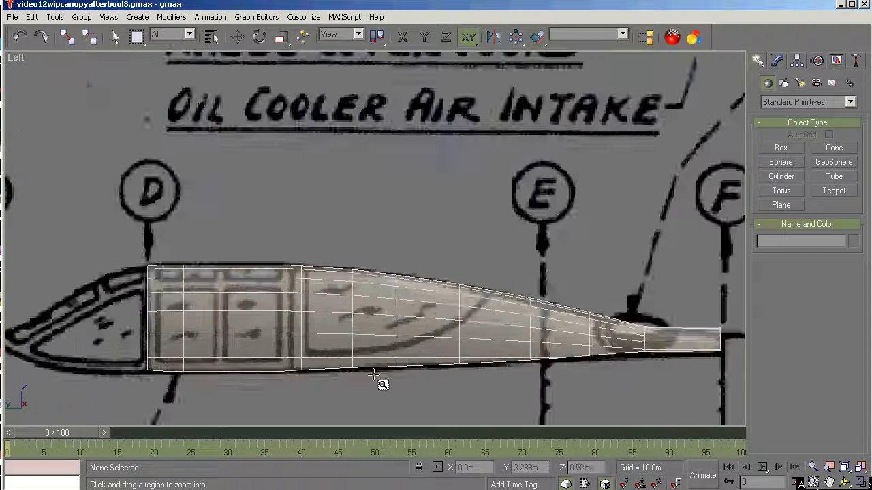
pyautogui.scroll(1, 348, 354)
pyautogui.scroll(-2, 233, 327)
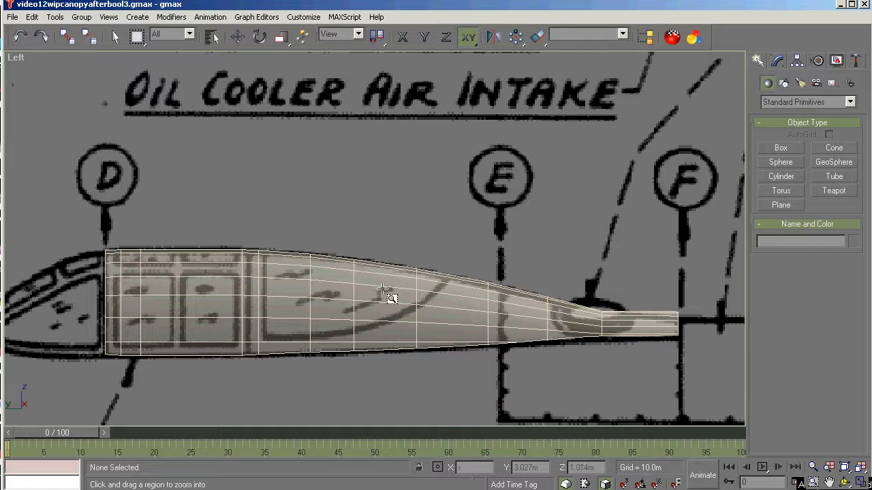
pyautogui.rightClick(359, 213)
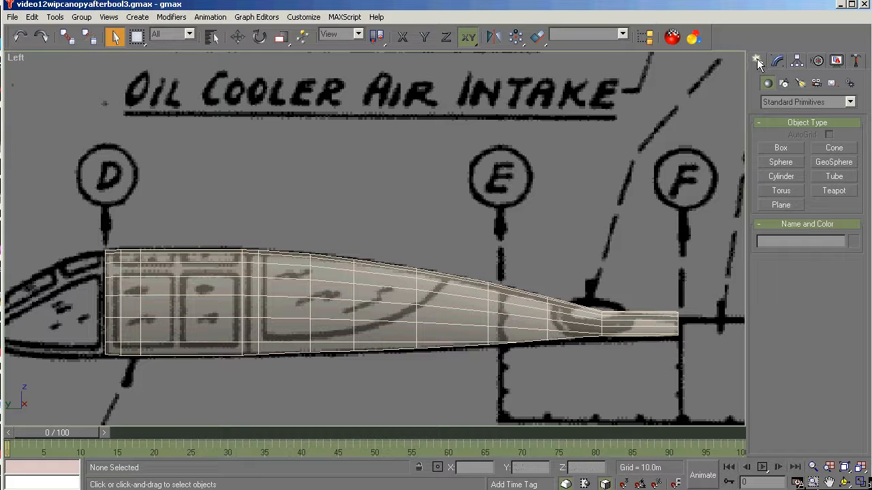
# Step: Create a box over the canopy's rear side window in the left view, about 0.329 m long, 0.259 m wide and 0.984 m high
pyautogui.click(776, 150)
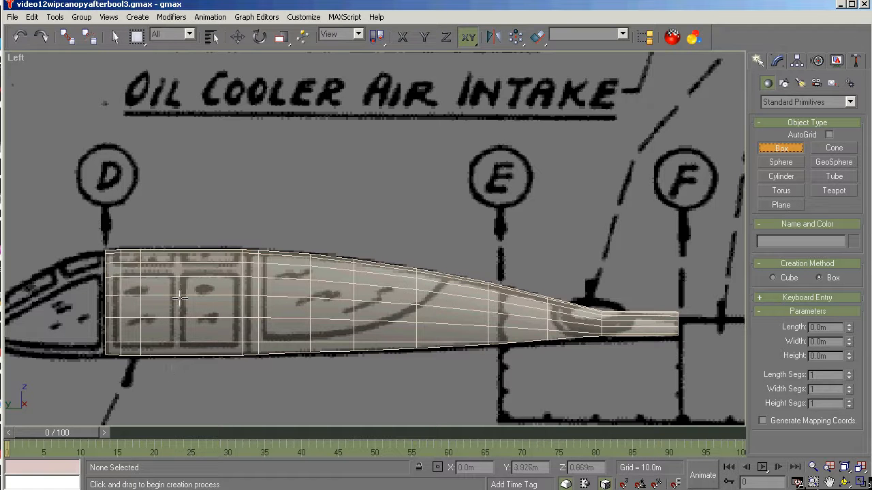
pyautogui.moveTo(182, 274); pyautogui.dragTo(238, 344)
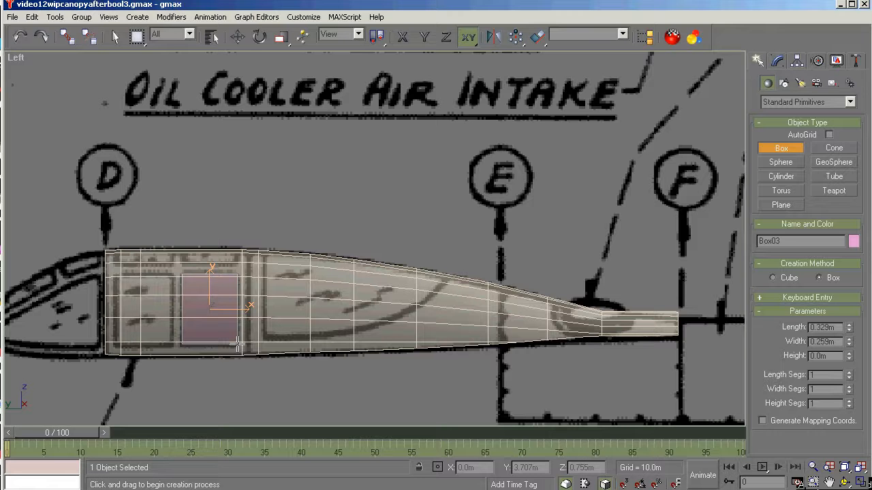
pyautogui.moveTo(237, 343); pyautogui.dragTo(240, 342)
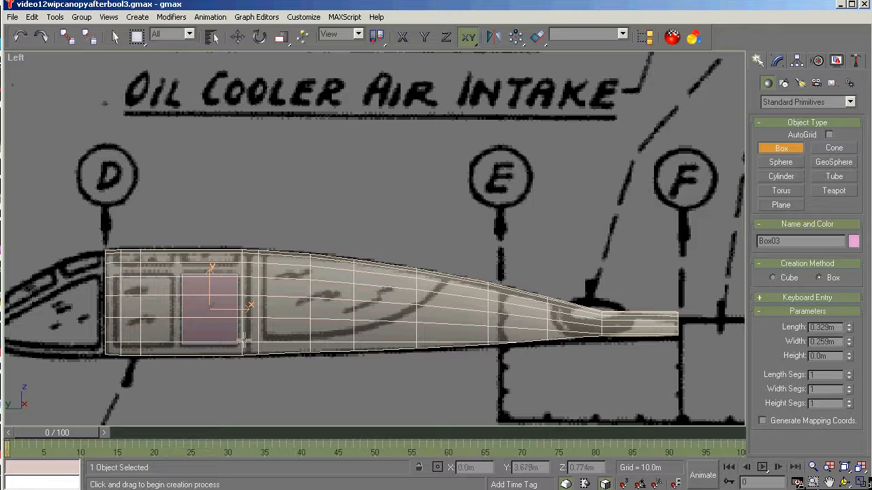
pyautogui.click(251, 293)
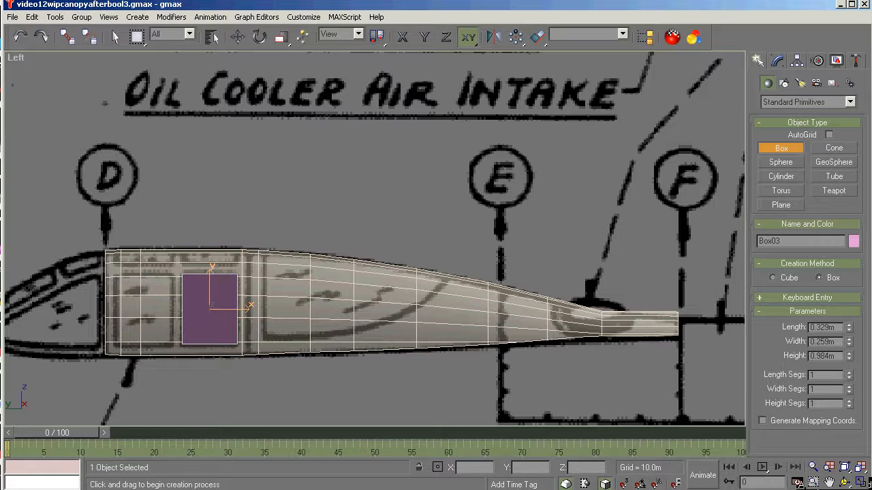
# Step: Move the box along X to about 0.469 m so it passes through both sides of the canopy
pyautogui.press('t')
pyautogui.press('z')
pyautogui.scroll(-3, 139, 404)
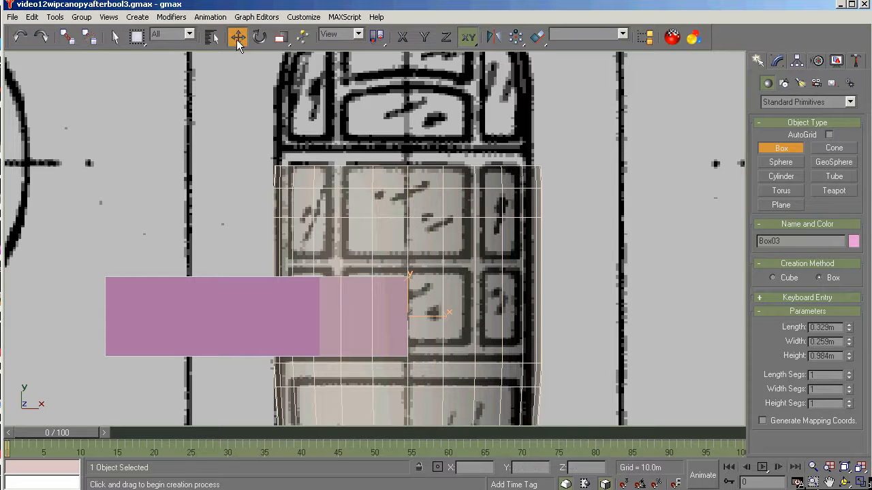
pyautogui.click(236, 40)
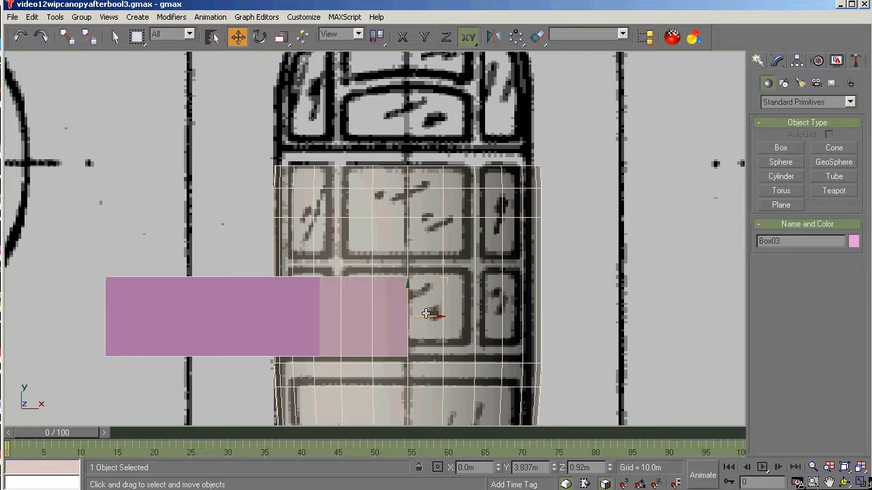
pyautogui.moveTo(422, 315); pyautogui.dragTo(559, 321)
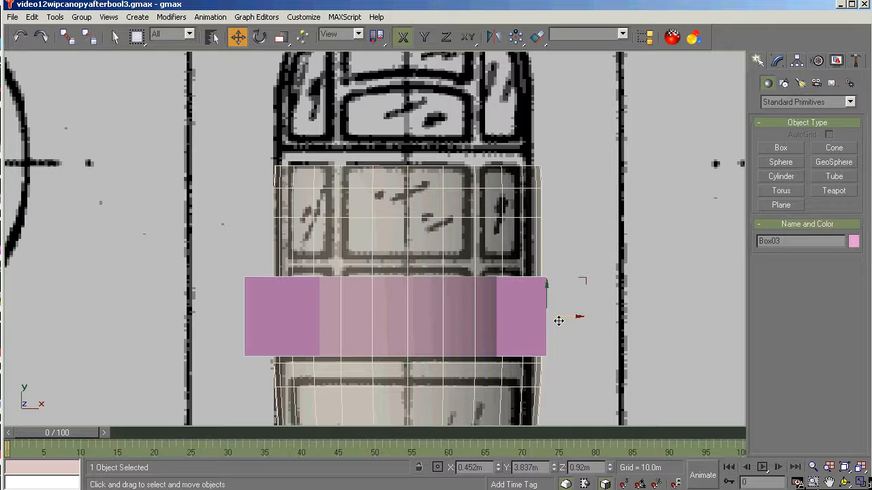
pyautogui.click(847, 483)
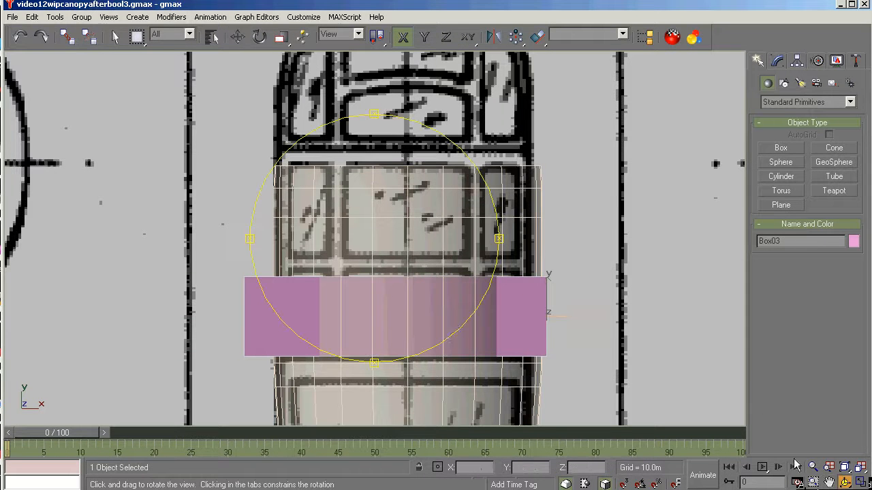
pyautogui.moveTo(402, 300); pyautogui.dragTo(381, 163)
pyautogui.rightClick(553, 298)
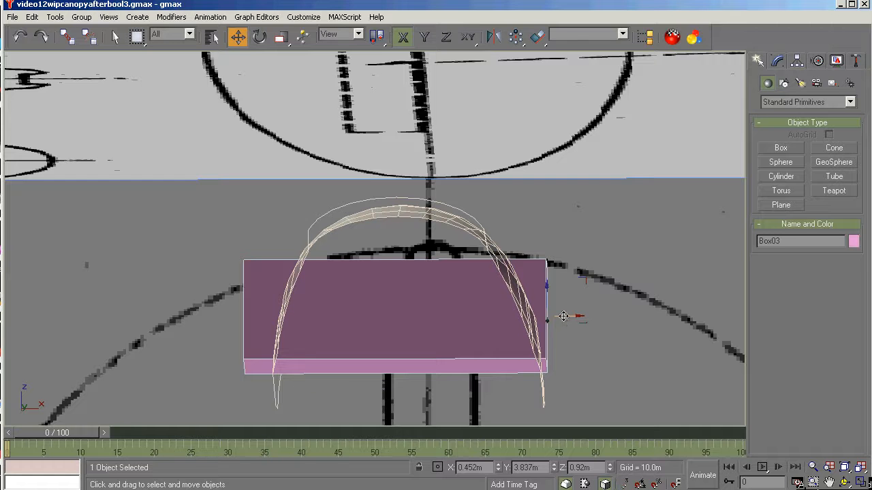
pyautogui.moveTo(564, 316); pyautogui.dragTo(557, 315)
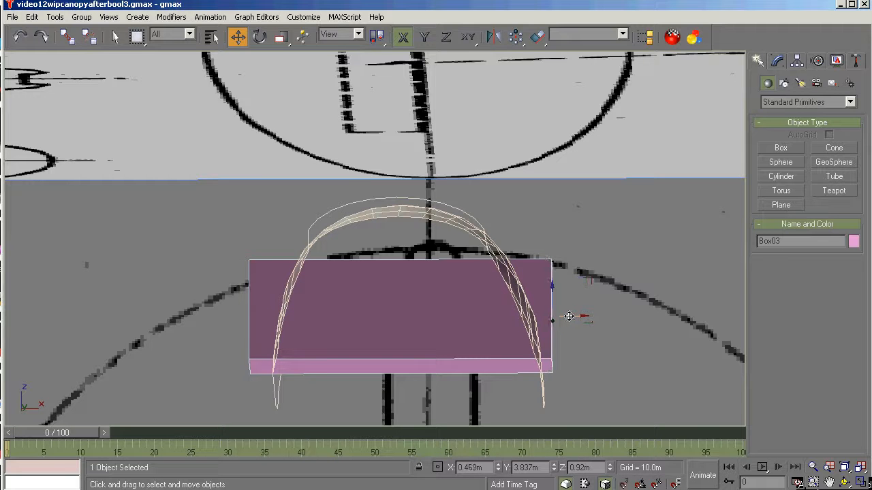
# Step: Shift the box vertically above the canopy in the left view and bring it back over the rear side window, at about Z 0.914 m
pyautogui.press('l')
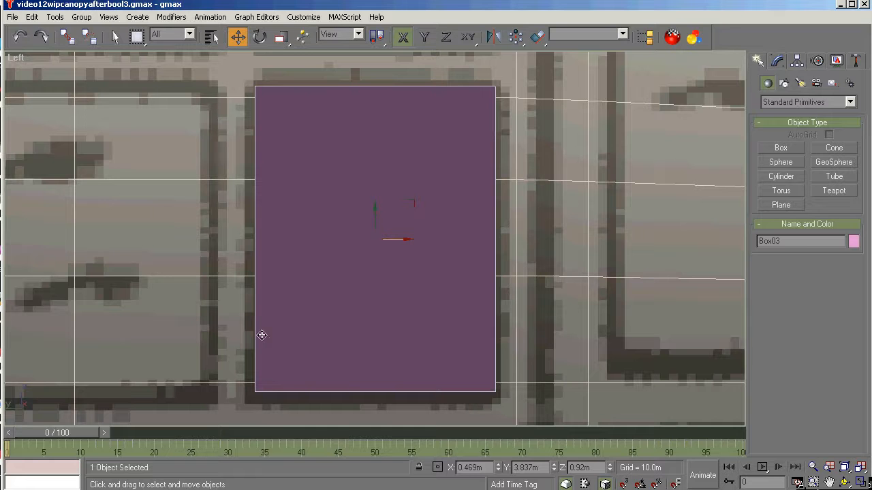
pyautogui.scroll(-3, 526, 366)
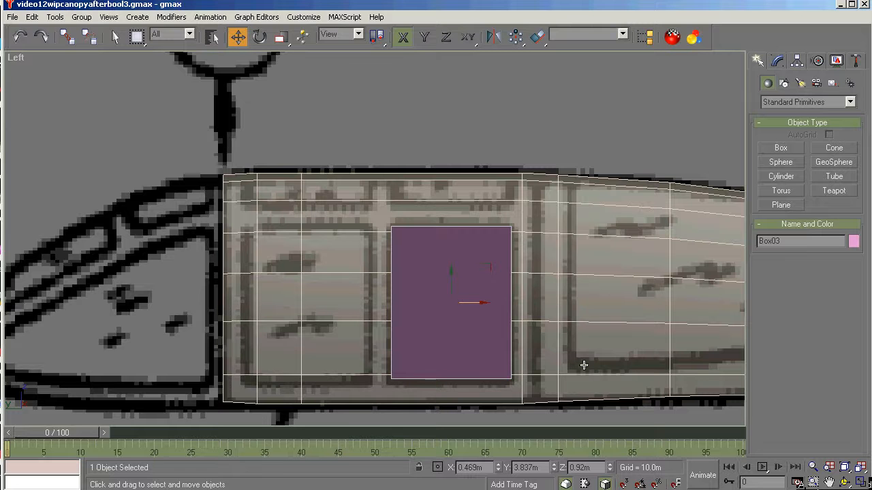
pyautogui.moveTo(452, 284); pyautogui.dragTo(432, 111)
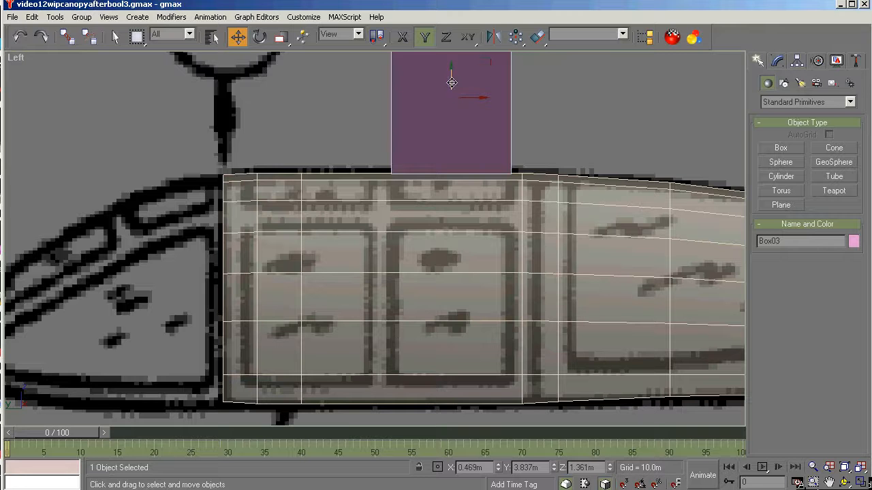
pyautogui.moveTo(451, 82); pyautogui.dragTo(420, 290)
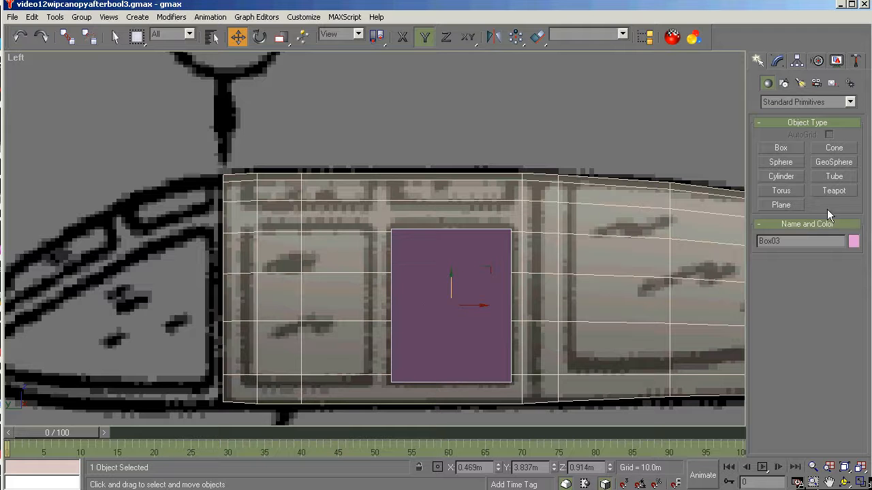
# Step: Convert the box to an Editable Poly
pyautogui.click(779, 61)
pyautogui.rightClick(783, 168)
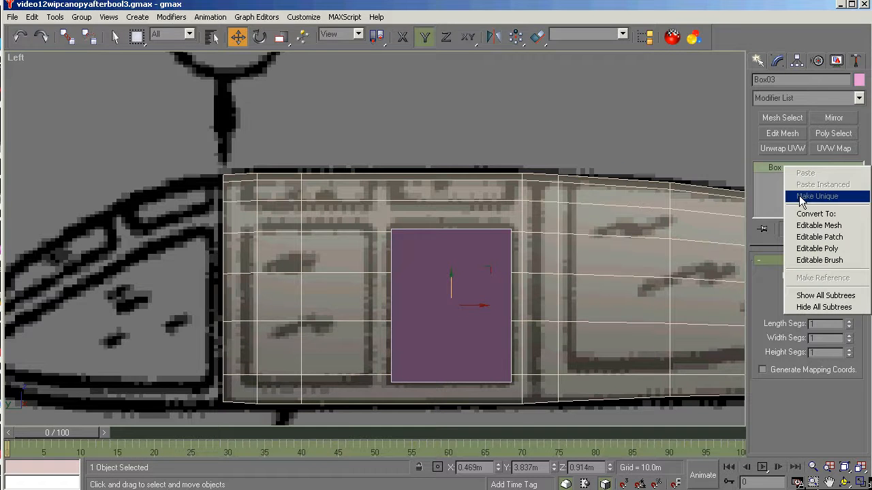
pyautogui.click(817, 249)
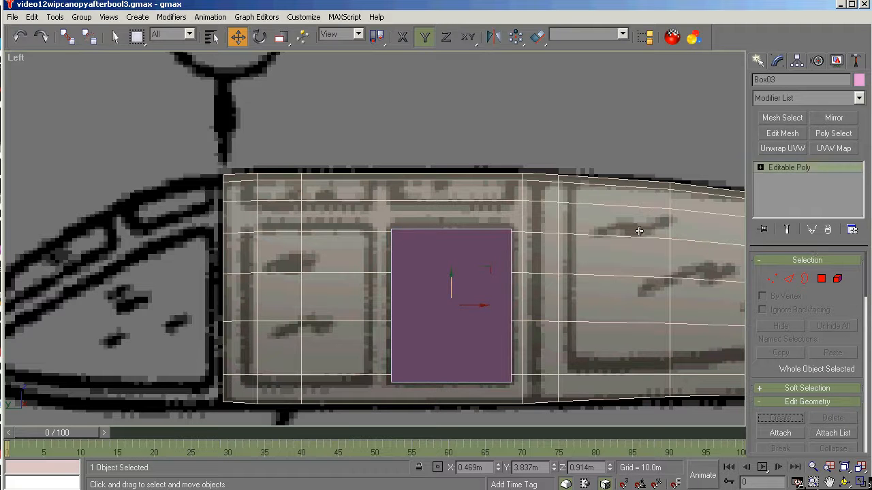
# Step: Fit the box to the window outline by moving its upper vertices to about Z 1.085 m and rear vertices to about Y 3.706 m
pyautogui.click(772, 278)
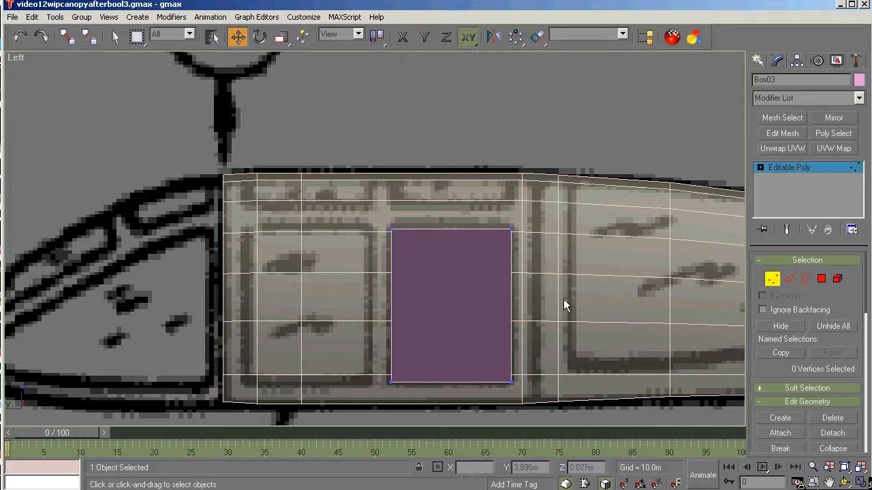
pyautogui.moveTo(377, 209); pyautogui.dragTo(547, 263)
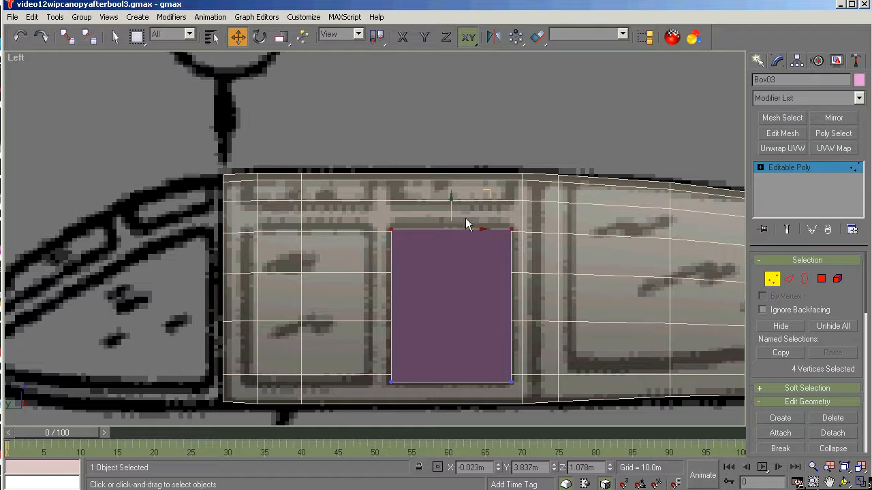
pyautogui.moveTo(451, 203); pyautogui.dragTo(450, 198)
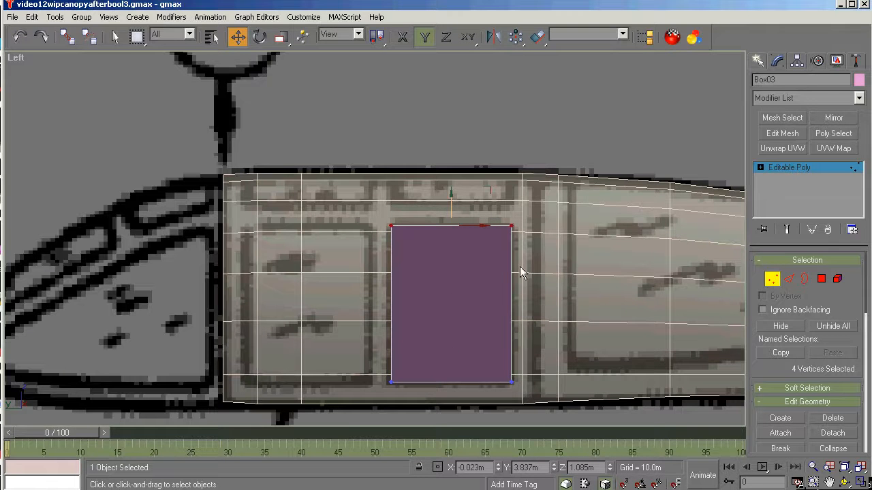
pyautogui.moveTo(492, 223); pyautogui.dragTo(543, 407)
pyautogui.moveTo(531, 304); pyautogui.dragTo(532, 303)
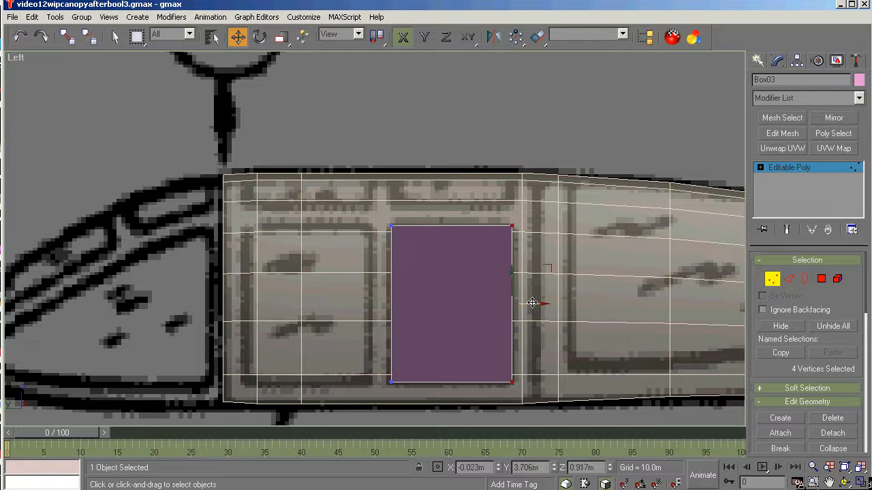
pyautogui.click(800, 170)
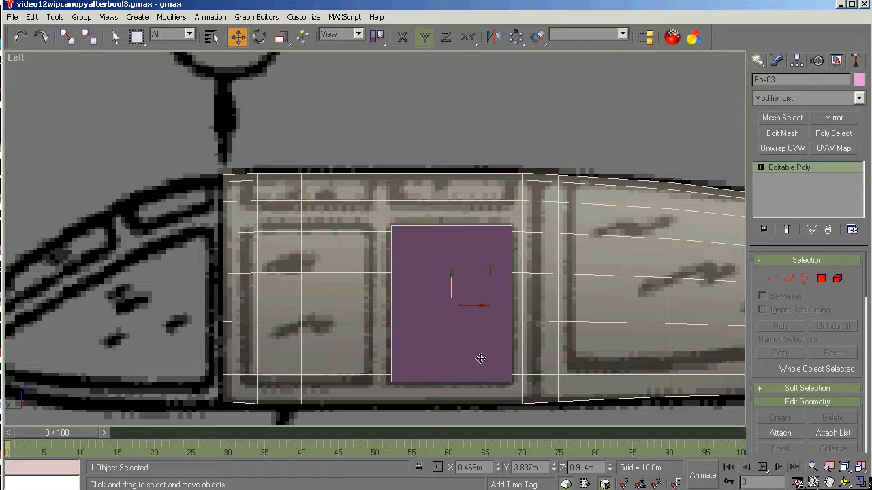
# Step: Clone the box as one independent copy and move it along X over the canopy's forward side window
pyautogui.keyDown('shift'); pyautogui.click(451, 284); pyautogui.keyUp('shift')
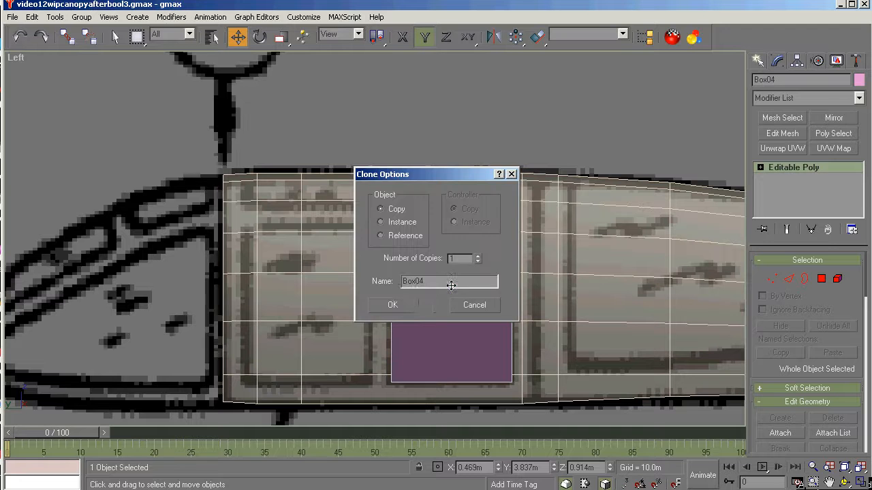
pyautogui.click(414, 303)
pyautogui.press('F5')
pyautogui.moveTo(465, 307)
pyautogui.mouseDown()
pyautogui.moveTo(357, 309)
pyautogui.moveTo(317, 301)
pyautogui.moveTo(325, 298)
pyautogui.mouseUp()
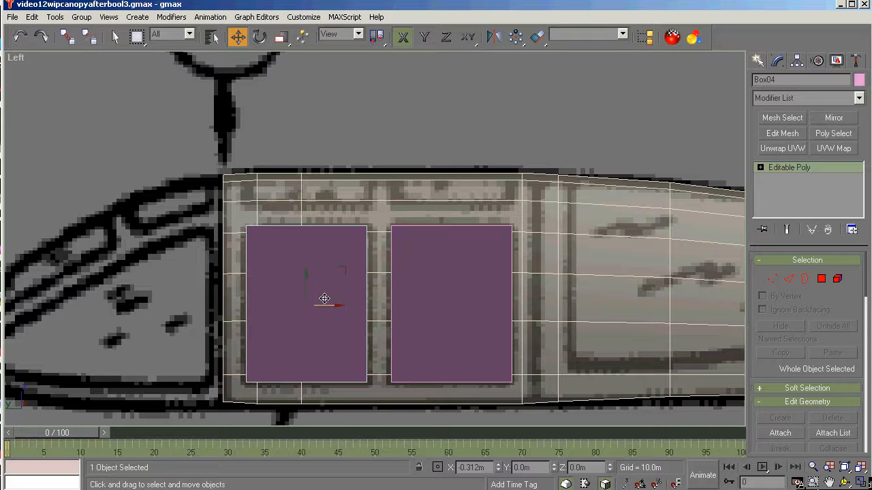
# Step: Select both window boxes, clone them as copies and move the copied pair straight up above the canopy roofline
pyautogui.keyDown('ctrl'); pyautogui.click(447, 293); pyautogui.keyUp('ctrl')
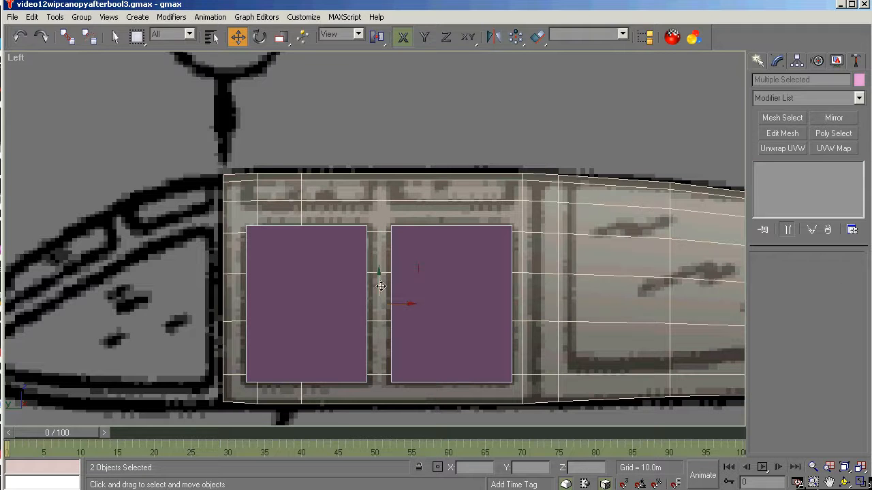
pyautogui.press('F6')
pyautogui.keyDown('shift'); pyautogui.moveTo(380, 286); pyautogui.dragTo(392, 290); pyautogui.keyUp('shift')
pyautogui.click(393, 305)
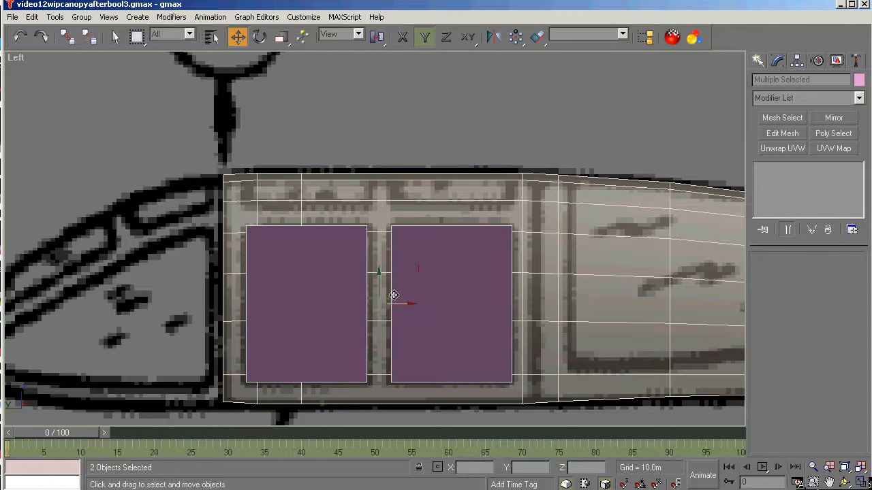
pyautogui.moveTo(387, 277)
pyautogui.mouseDown()
pyautogui.moveTo(389, 75)
pyautogui.moveTo(390, 110)
pyautogui.mouseUp()
pyautogui.scroll(-5, 170, 212)
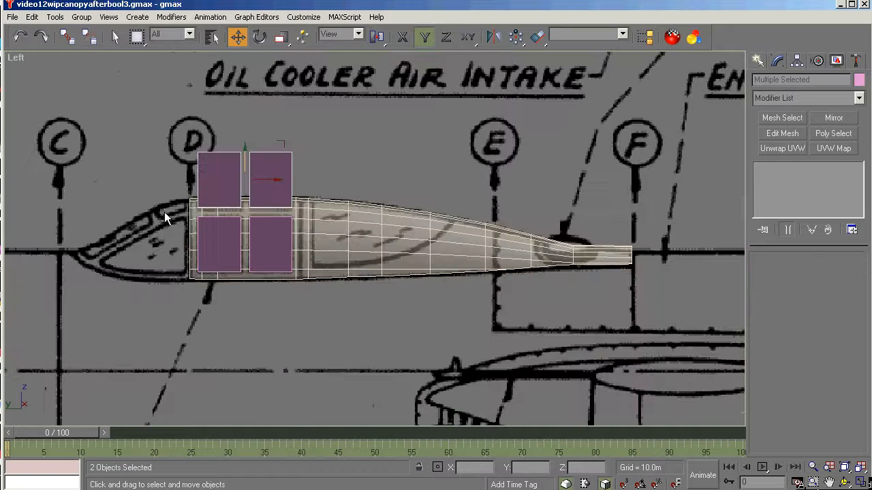
pyautogui.scroll(2, 330, 250)
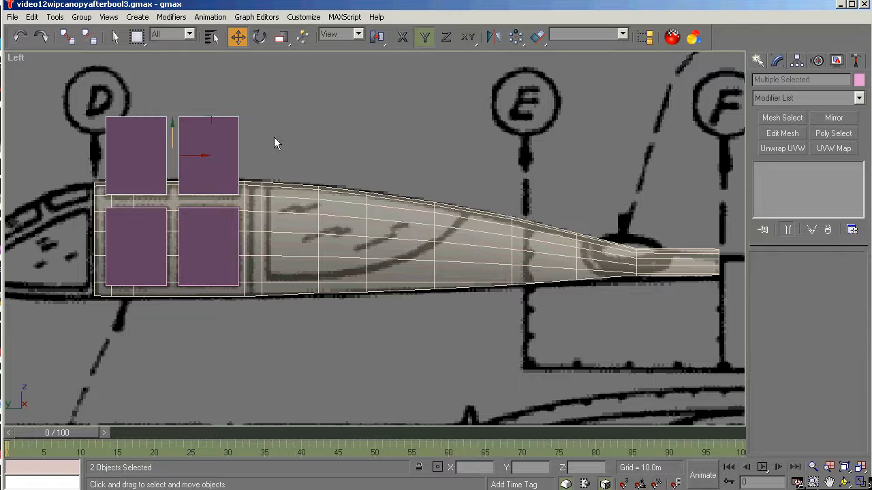
# Step: Delete all four window boxes, including the spare pair above the canopy roofline
pyautogui.press('Delete')
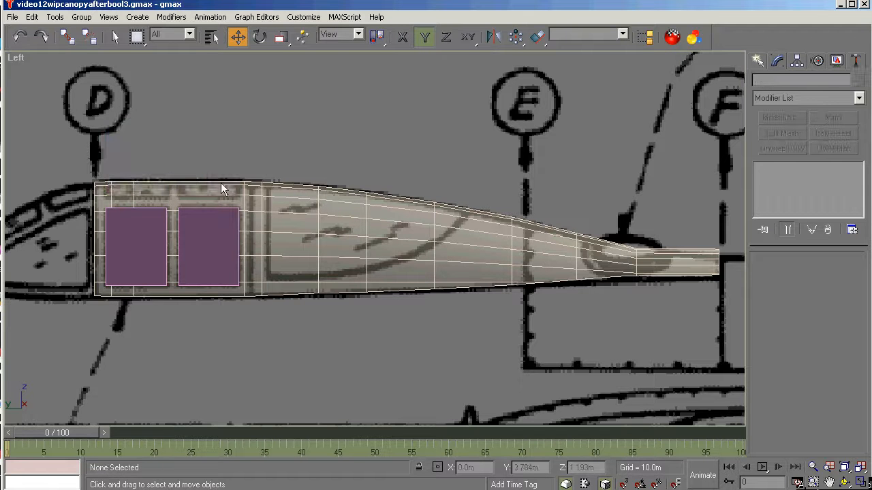
pyautogui.click(203, 219)
pyautogui.press('Delete')
pyautogui.click(159, 232)
pyautogui.press('Delete')
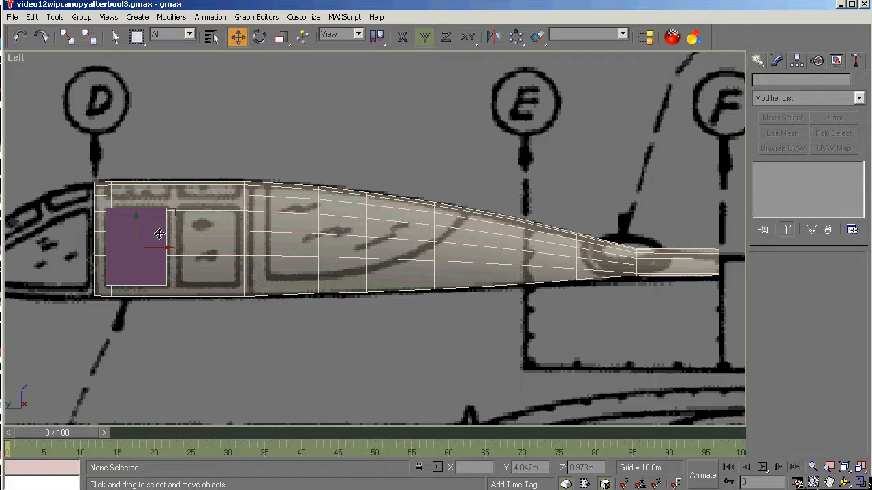
# Step: Unhide only Box01, the ready-made set of window cutters
pyautogui.click(837, 61)
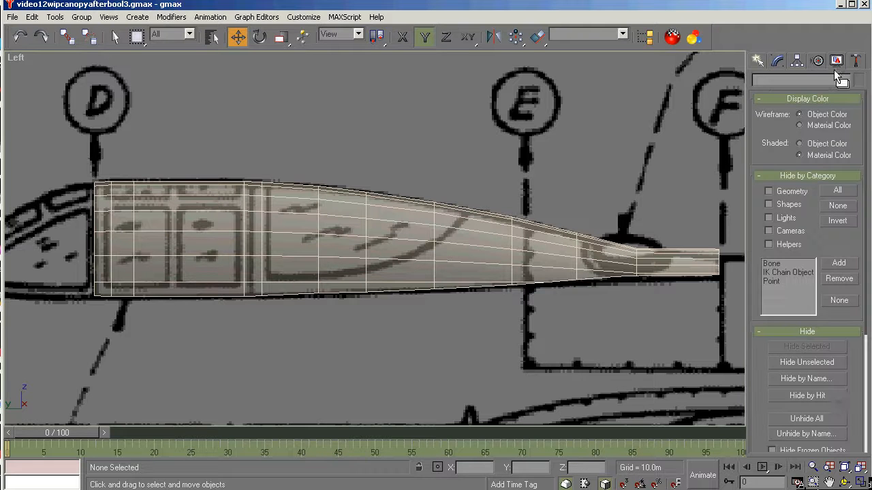
pyautogui.click(807, 434)
pyautogui.click(334, 151)
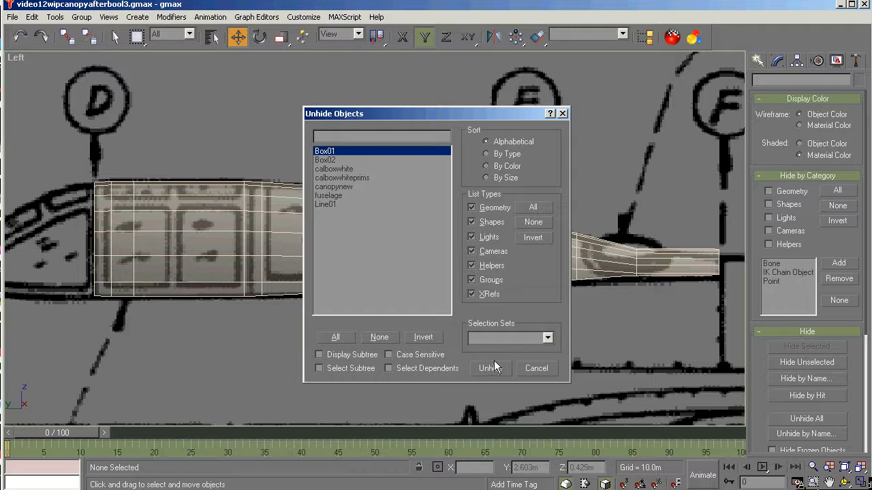
pyautogui.click(491, 368)
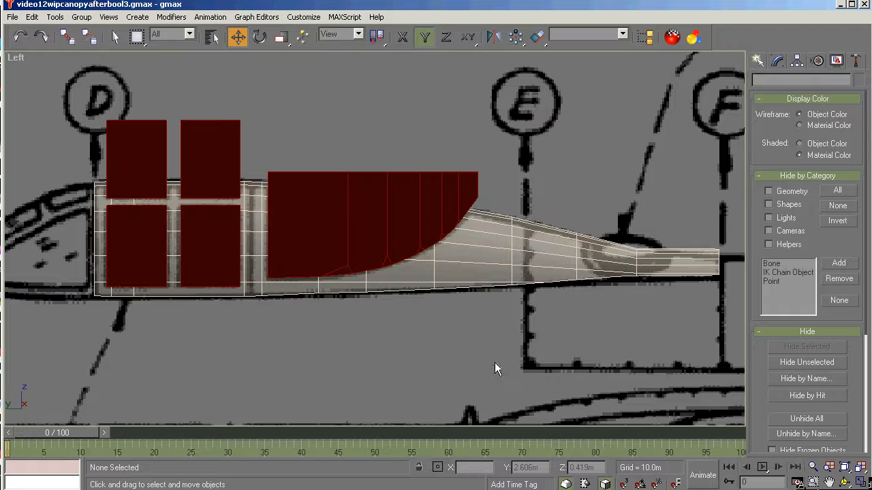
# Step: Select three neighbouring crosswise edges on the top face of Box01's curved rear window cutter, with Ignore Backfacing enabled
pyautogui.click(333, 187)
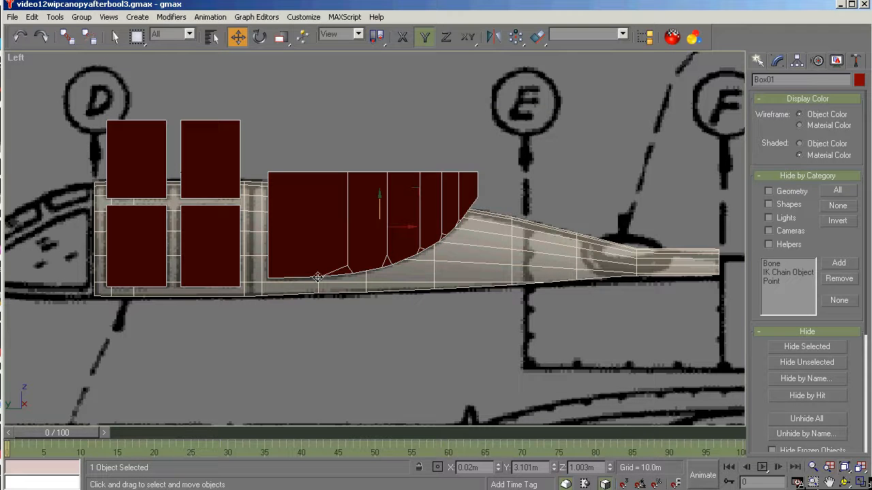
pyautogui.scroll(3, 370, 279)
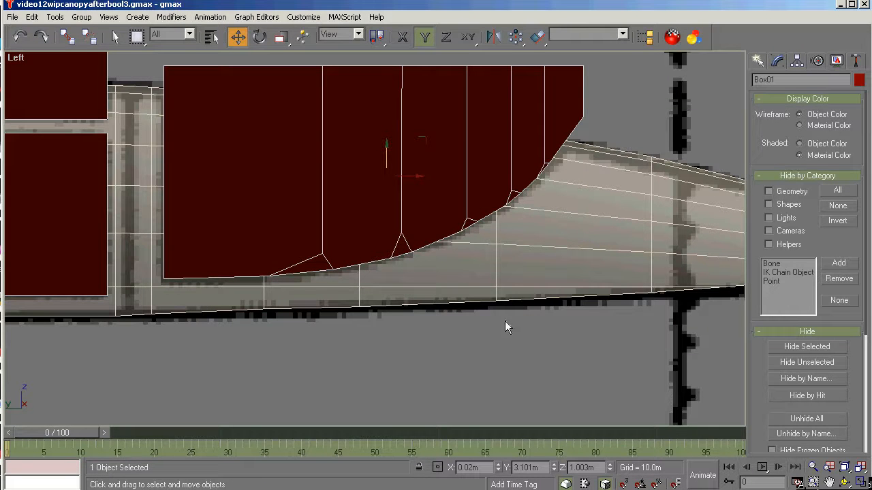
pyautogui.click(845, 482)
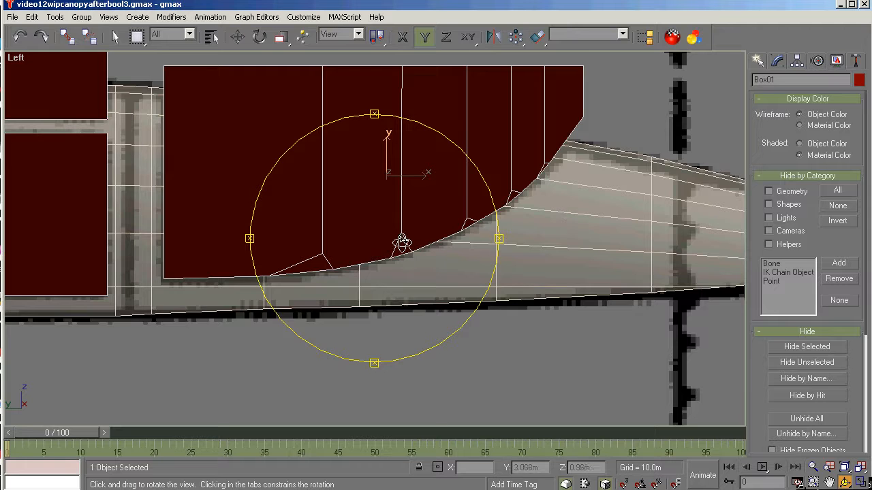
pyautogui.moveTo(401, 244)
pyautogui.mouseDown()
pyautogui.moveTo(409, 243)
pyautogui.moveTo(393, 256)
pyautogui.mouseUp()
pyautogui.click(777, 60)
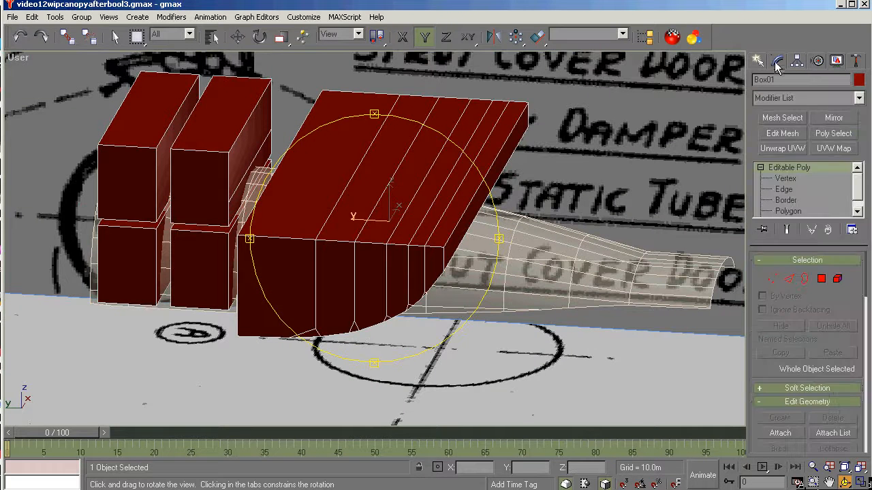
pyautogui.click(790, 191)
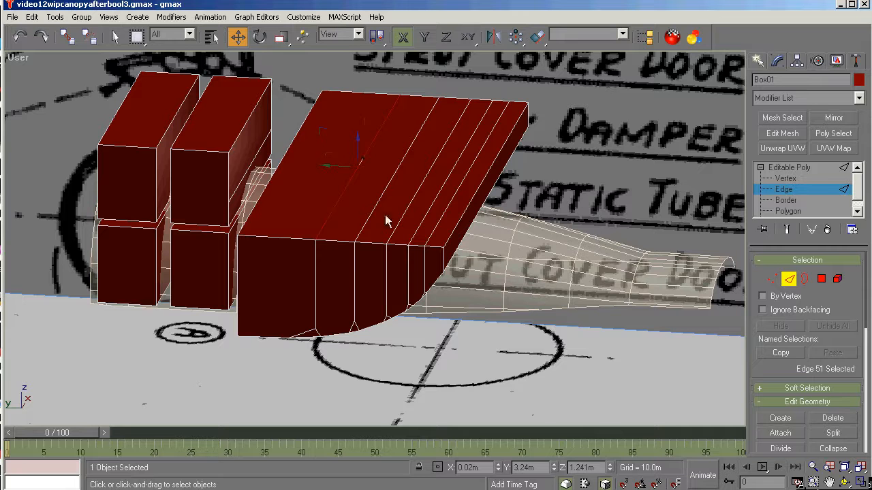
pyautogui.keyDown('ctrl'); pyautogui.click(385, 194); pyautogui.keyUp('ctrl')
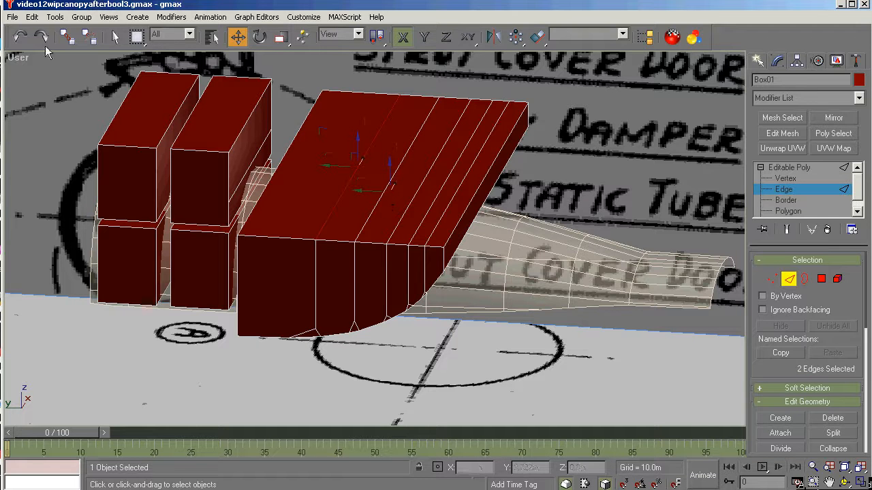
pyautogui.click(19, 36)
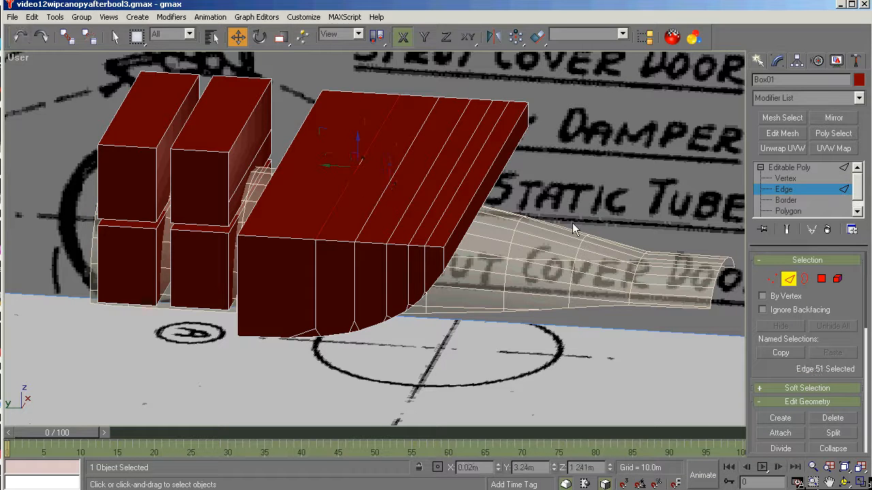
pyautogui.click(765, 310)
pyautogui.keyDown('ctrl'); pyautogui.click(384, 199); pyautogui.keyUp('ctrl')
pyautogui.keyDown('ctrl'); pyautogui.click(417, 198); pyautogui.keyUp('ctrl')
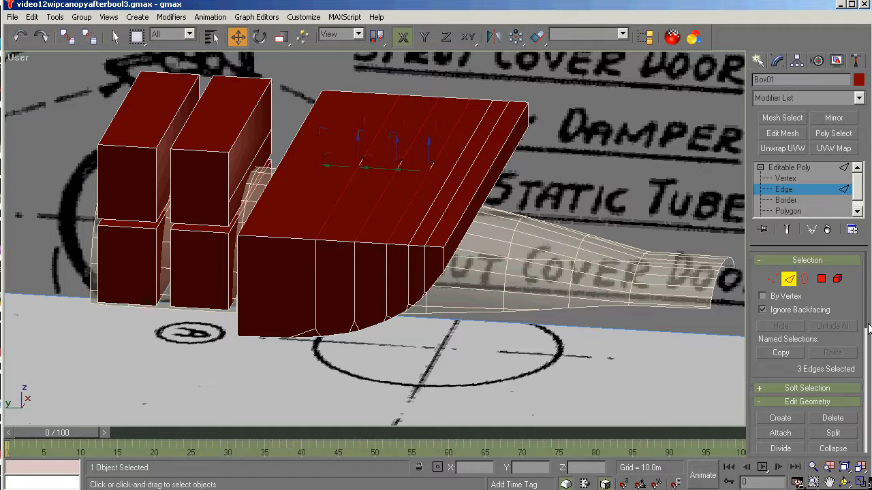
# Step: Chamfer the three selected top edges of the curved cutter slightly and show the resulting vertices
pyautogui.moveTo(866, 332); pyautogui.dragTo(867, 374)
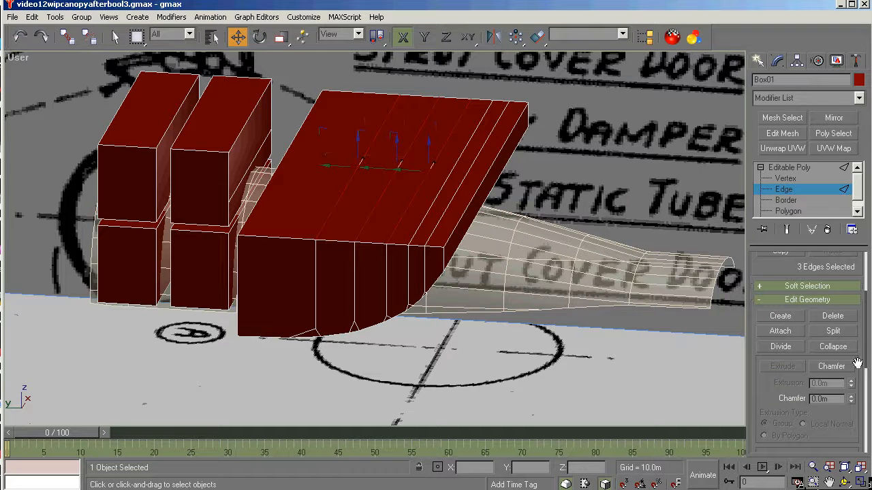
pyautogui.click(832, 367)
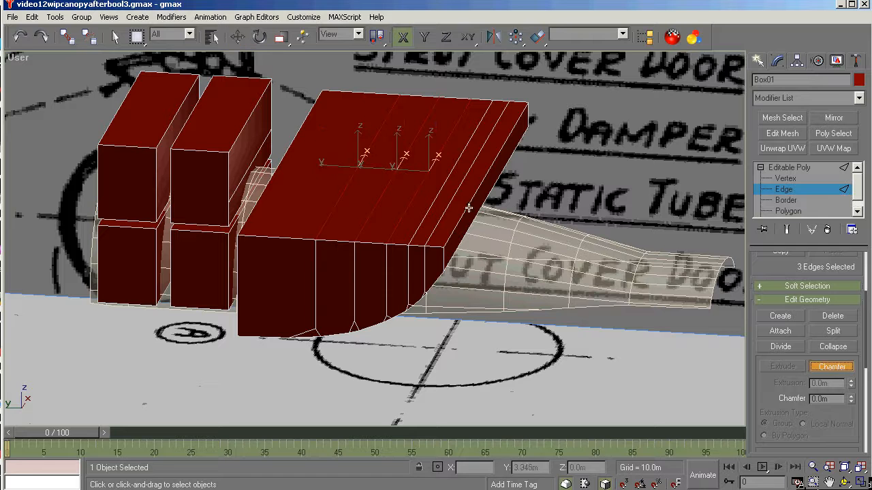
pyautogui.moveTo(339, 195); pyautogui.dragTo(340, 189)
pyautogui.click(834, 366)
pyautogui.click(785, 178)
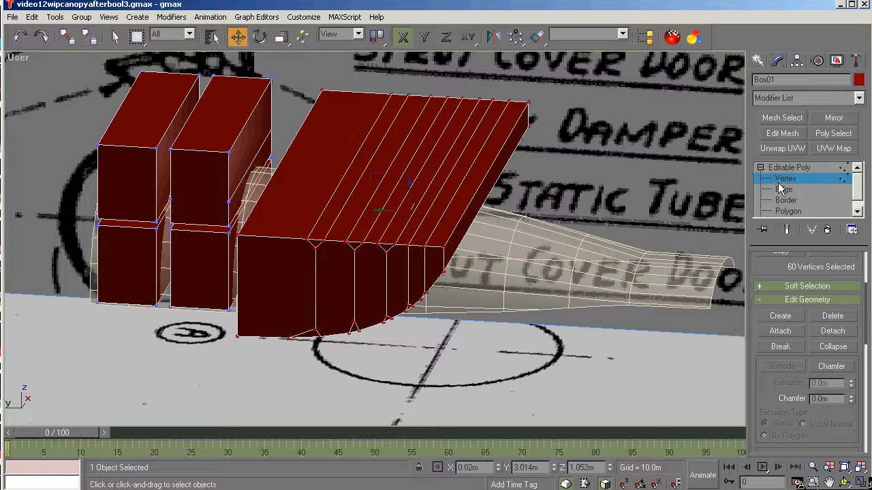
pyautogui.click(334, 264)
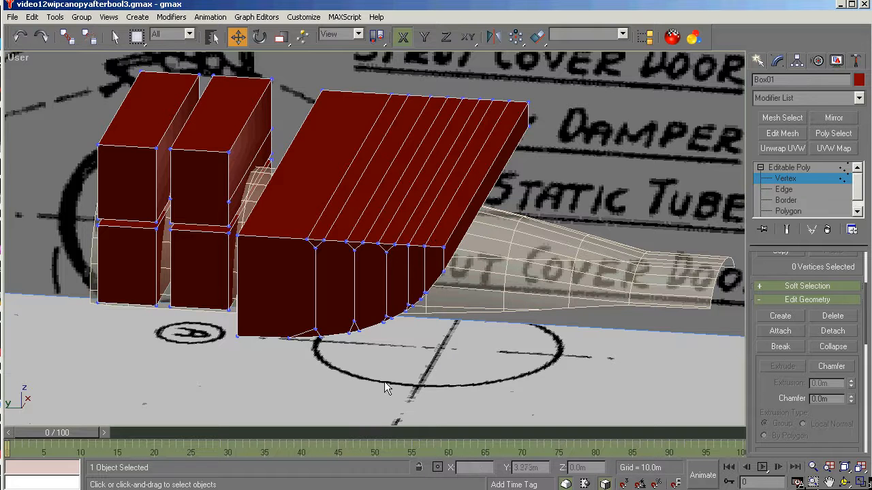
# Step: Undo the edge chamfer and return Box01 to whole-object level in the Left view
pyautogui.click(19, 38)
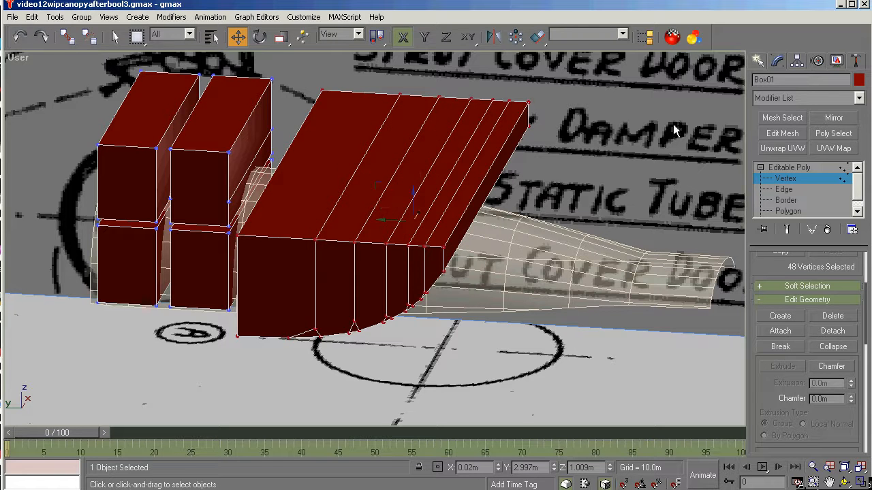
pyautogui.click(809, 170)
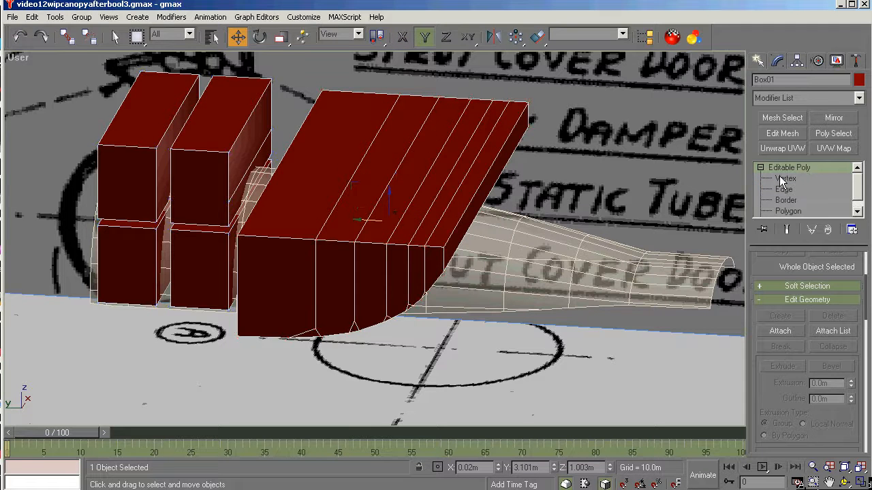
pyautogui.press('l')
pyautogui.press('z')
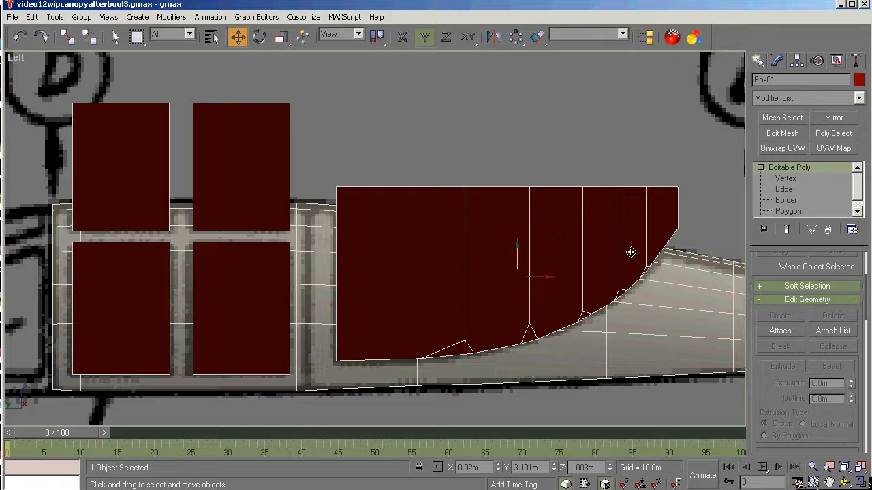
# Step: Select the canopy and rename it canopynewest
pyautogui.click(688, 289)
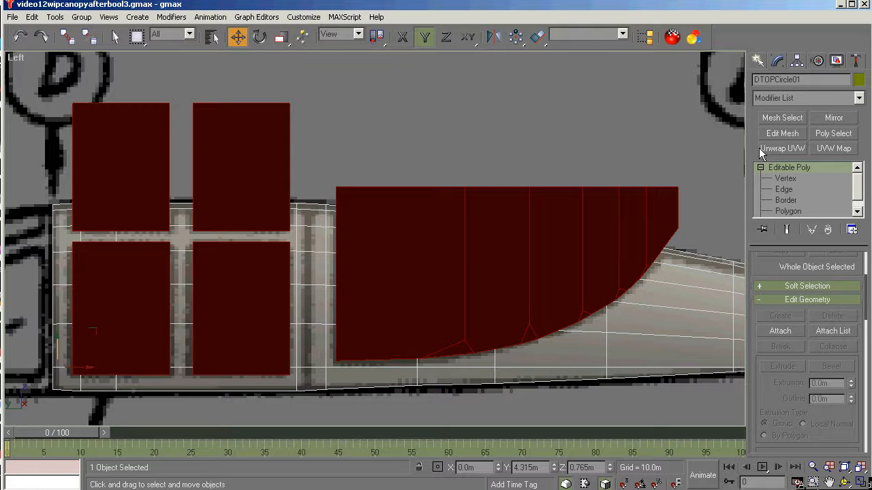
pyautogui.click(803, 80)
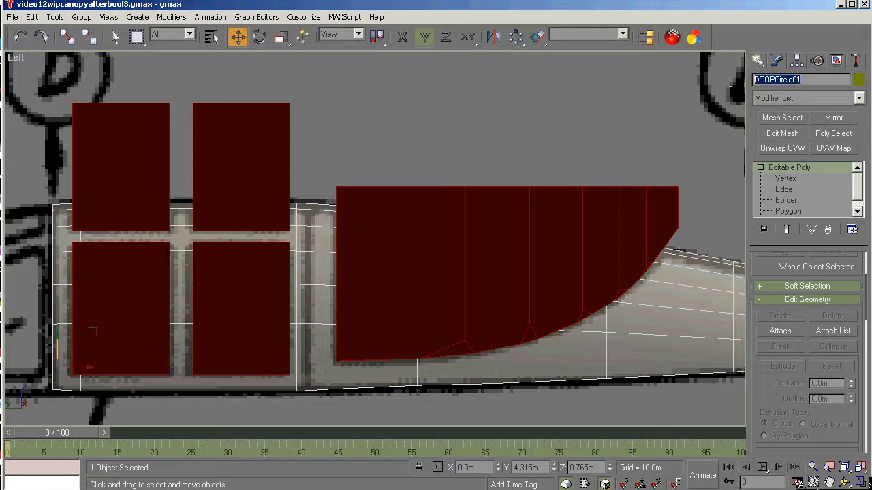
pyautogui.write('can')
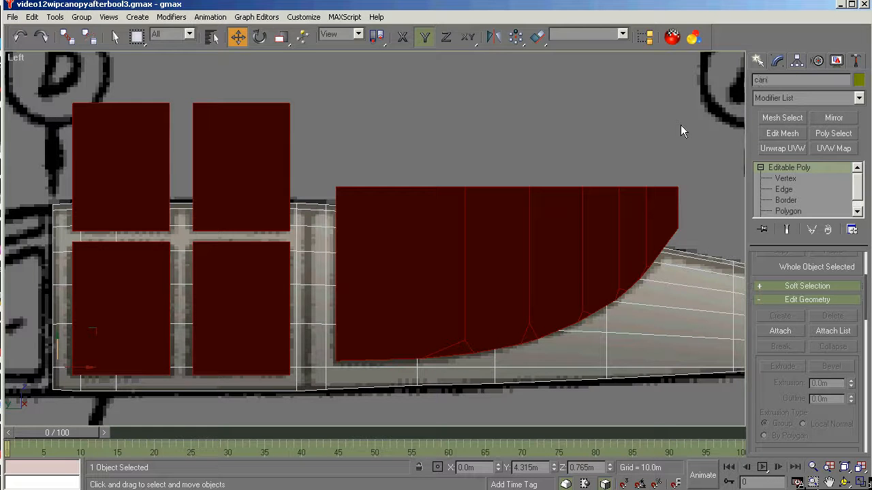
pyautogui.write('opynewest')
# Step: Apply a Boolean compound object to canopynewest using the Cut operation with Refine, picking Box01 as operand B
pyautogui.click(758, 59)
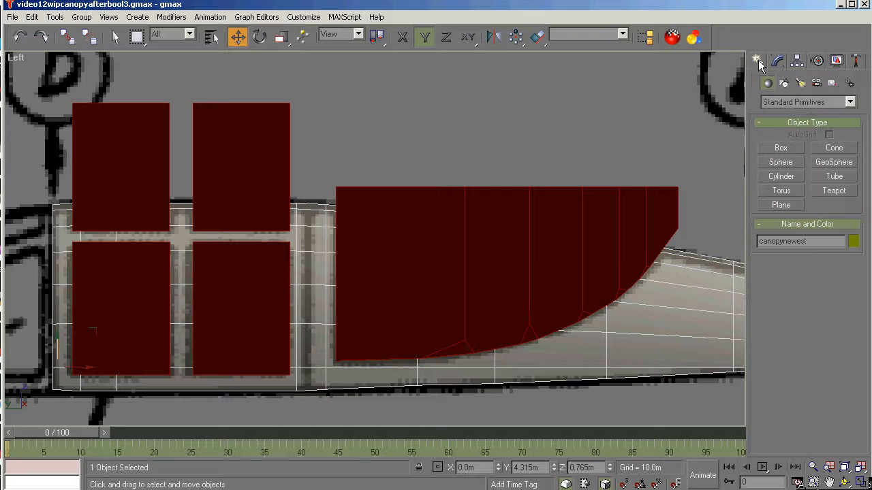
pyautogui.click(852, 102)
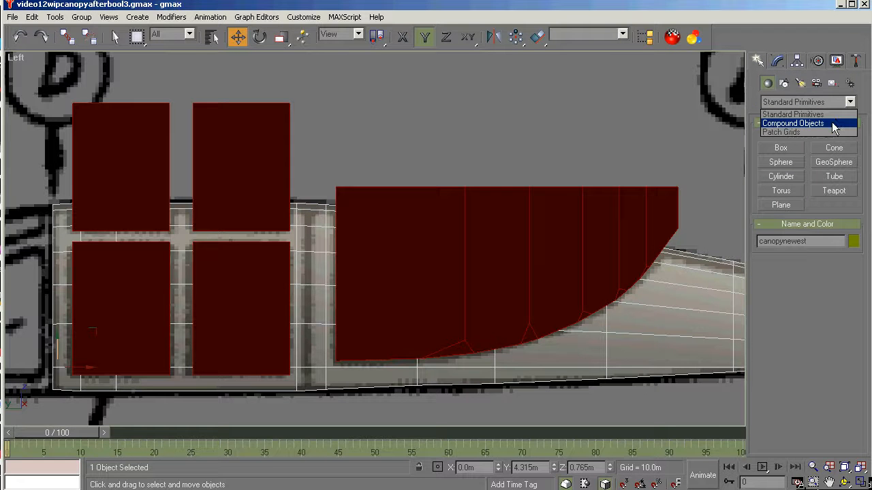
pyautogui.click(834, 124)
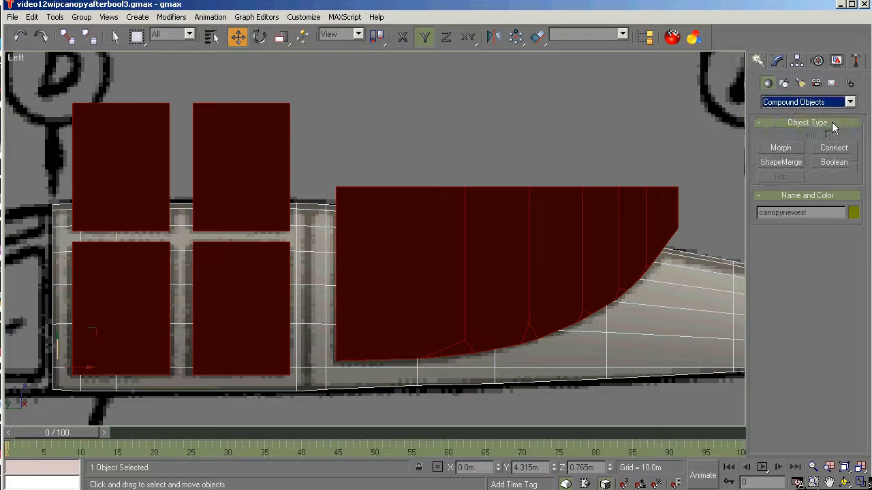
pyautogui.click(833, 162)
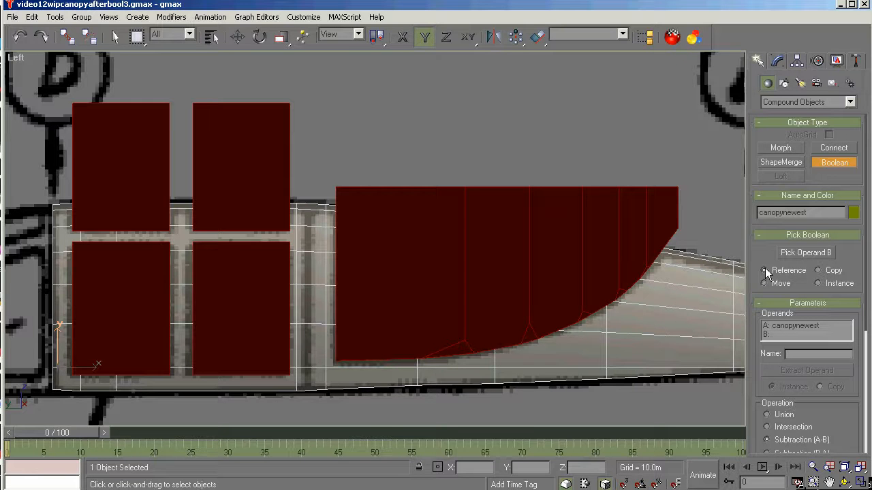
pyautogui.scroll(-3, 866, 325)
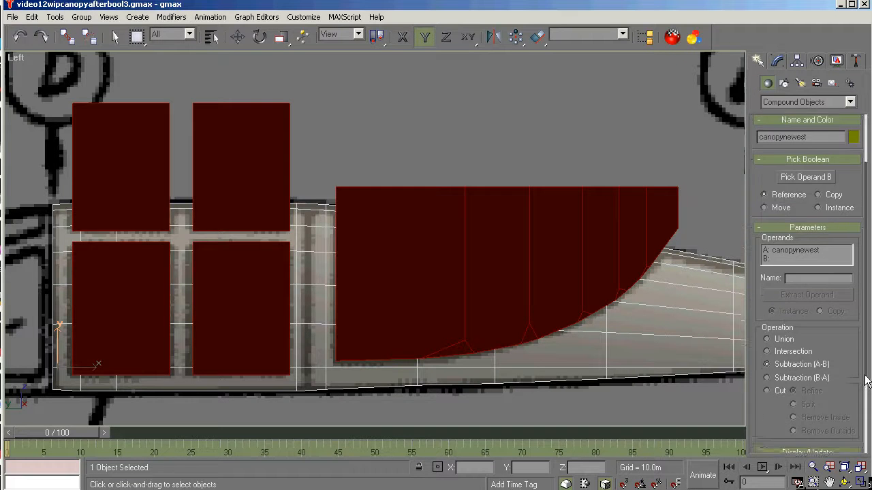
pyautogui.click(768, 386)
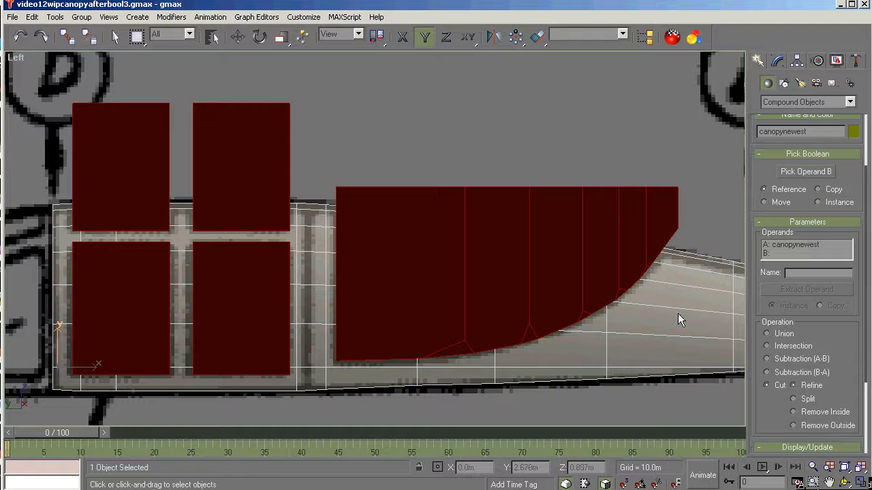
pyautogui.click(788, 175)
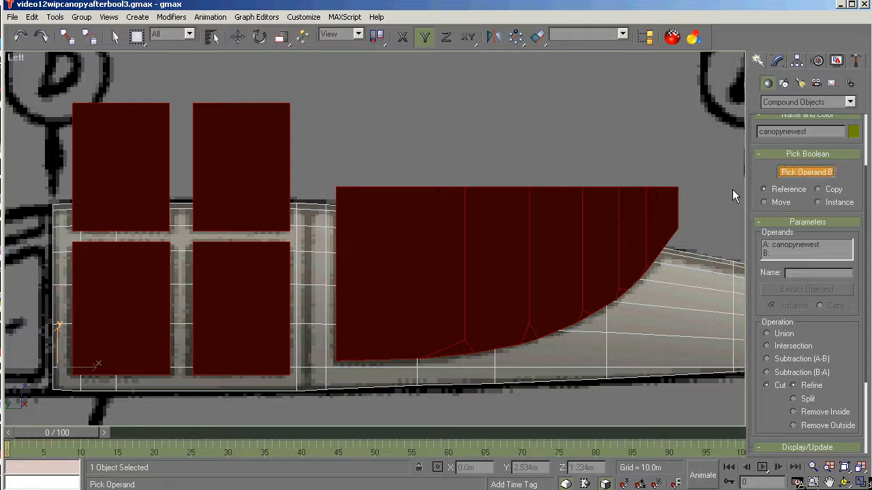
pyautogui.click(647, 200)
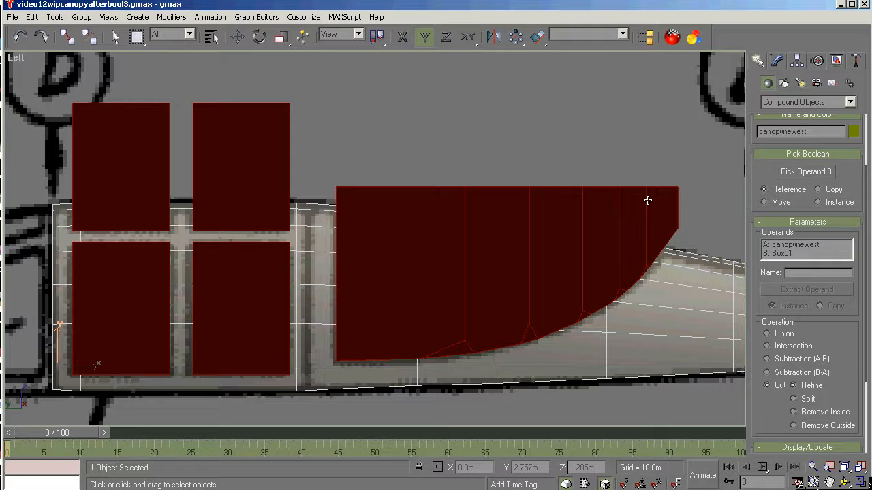
# Step: Convert the canopynewest Boolean object to an Editable Poly
pyautogui.click(842, 482)
pyautogui.moveTo(356, 286); pyautogui.dragTo(356, 257)
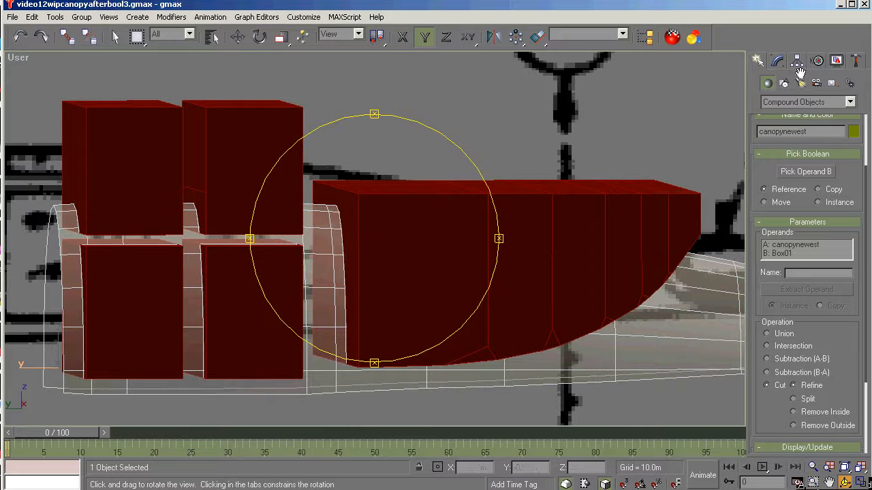
pyautogui.click(778, 60)
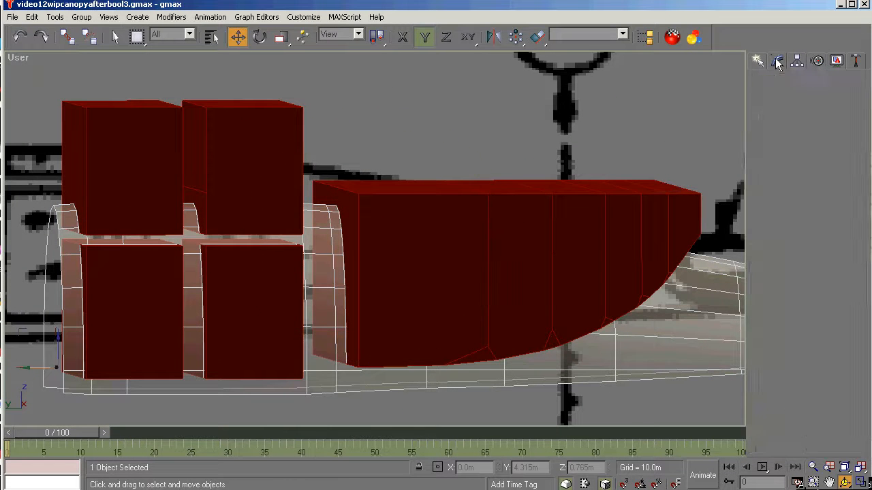
pyautogui.rightClick(775, 171)
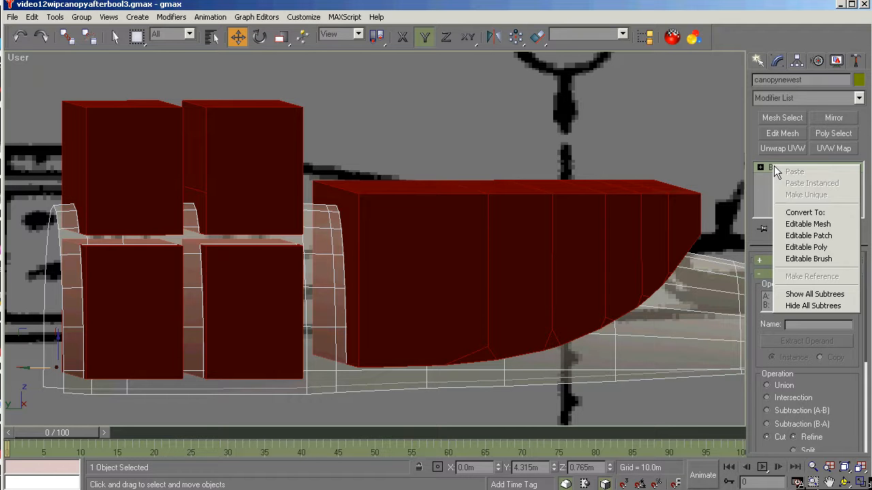
pyautogui.click(801, 248)
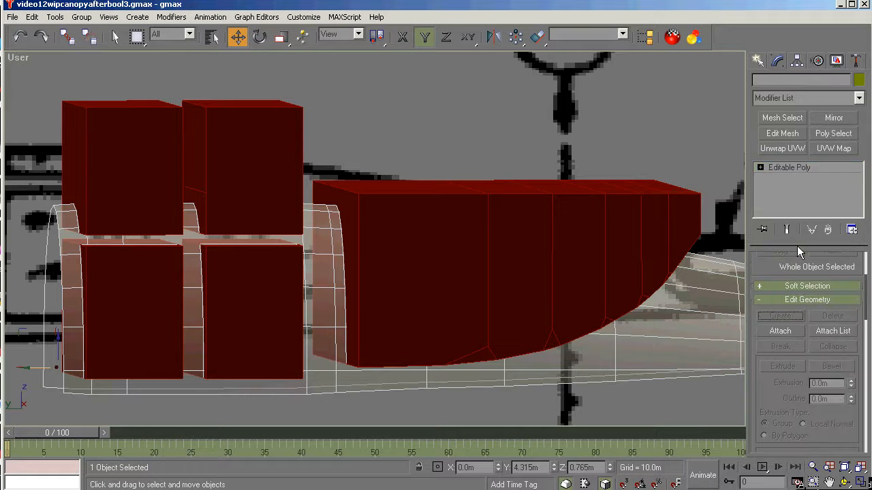
# Step: Hide every object except canopynewest and enter the canopy's Polygon sub-object level
pyautogui.click(837, 61)
pyautogui.click(796, 367)
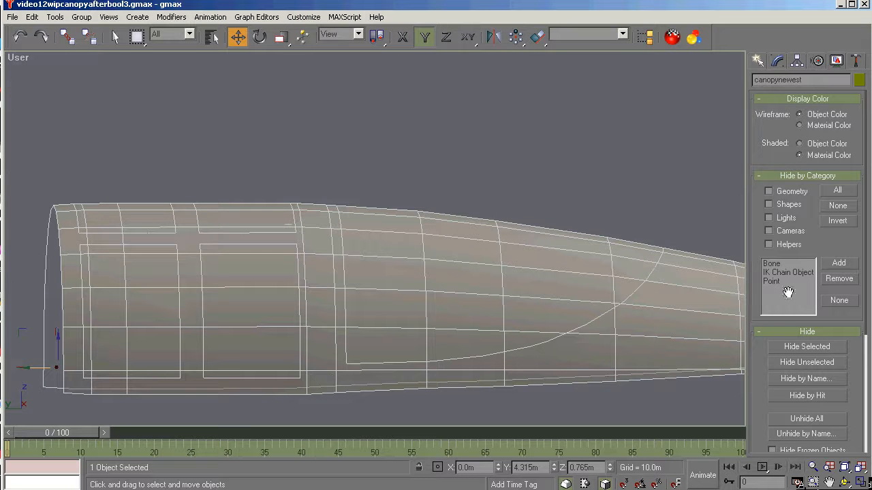
pyautogui.click(776, 62)
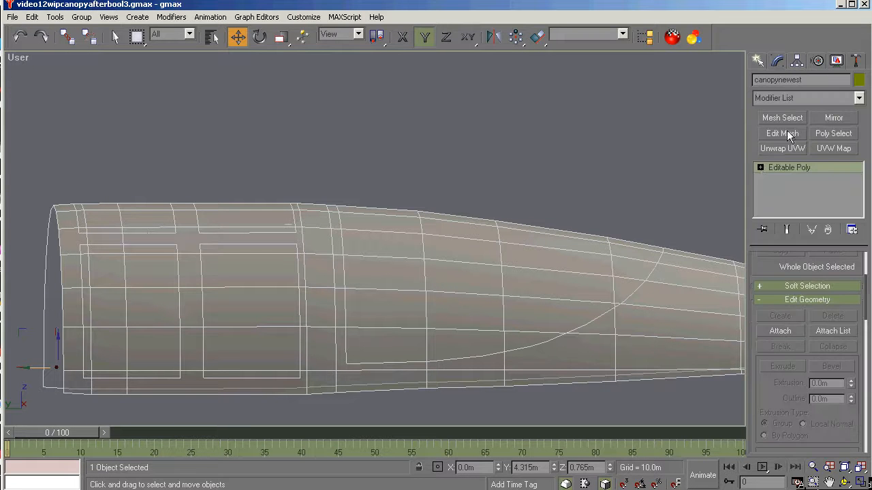
pyautogui.click(760, 168)
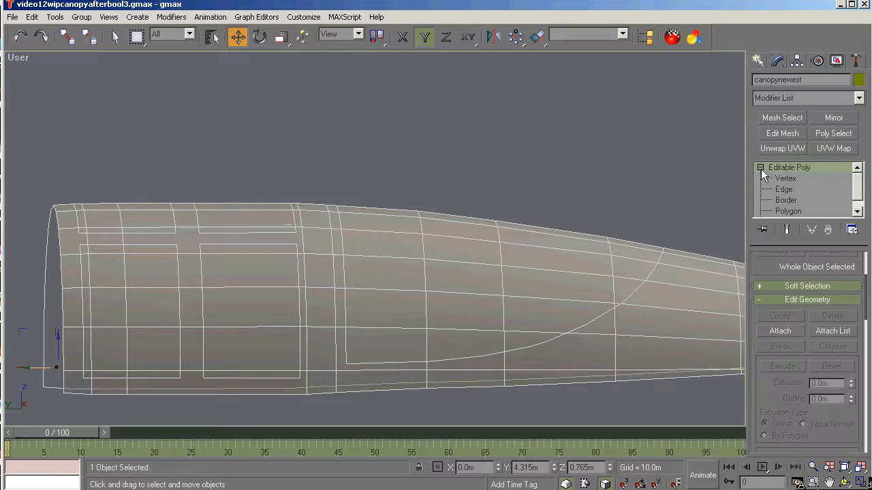
pyautogui.click(783, 210)
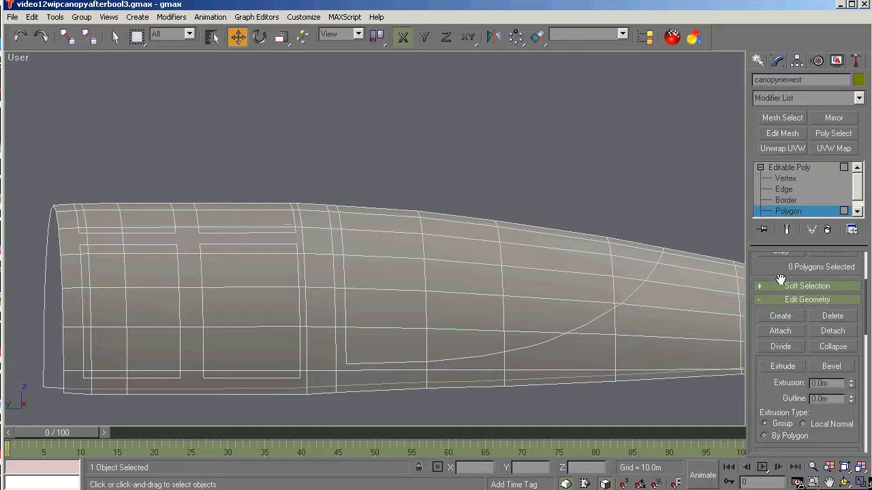
# Step: Examine the window outlines cut into both sides of the canopy from several angles
pyautogui.click(843, 482)
pyautogui.moveTo(375, 247); pyautogui.dragTo(111, 298)
pyautogui.moveTo(521, 301); pyautogui.dragTo(525, 277)
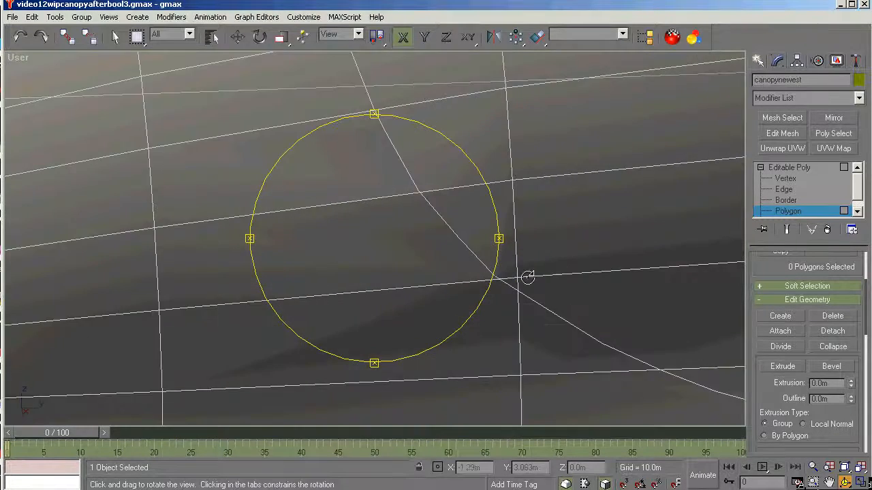
pyautogui.moveTo(232, 243); pyautogui.dragTo(97, 197)
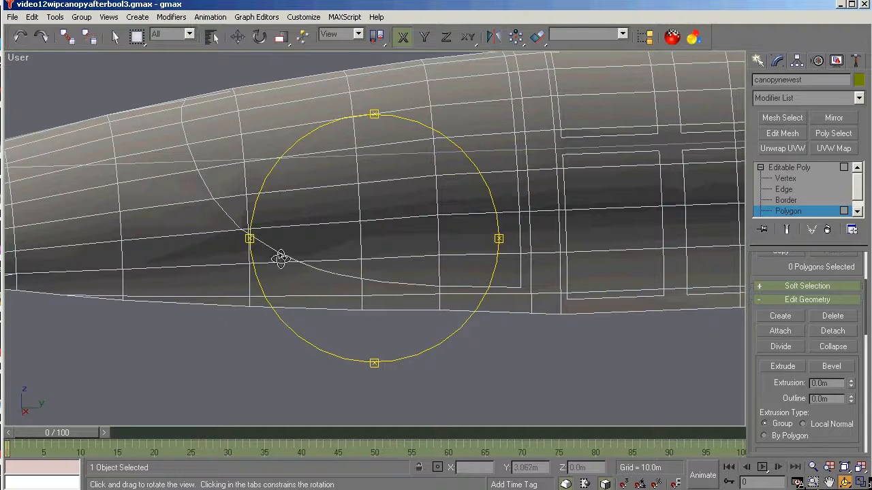
pyautogui.moveTo(299, 265); pyautogui.dragTo(251, 246)
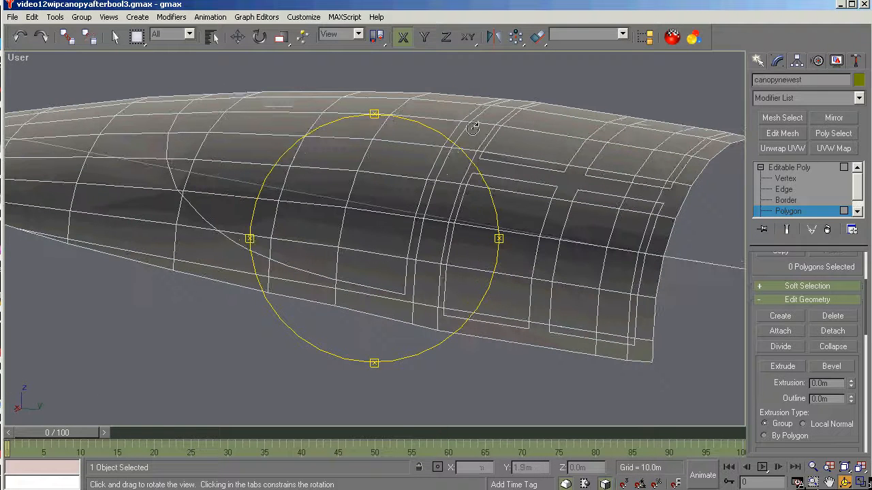
pyautogui.moveTo(492, 235)
pyautogui.mouseDown()
pyautogui.moveTo(457, 271)
pyautogui.moveTo(500, 239)
pyautogui.mouseUp()
pyautogui.moveTo(314, 204); pyautogui.dragTo(360, 175)
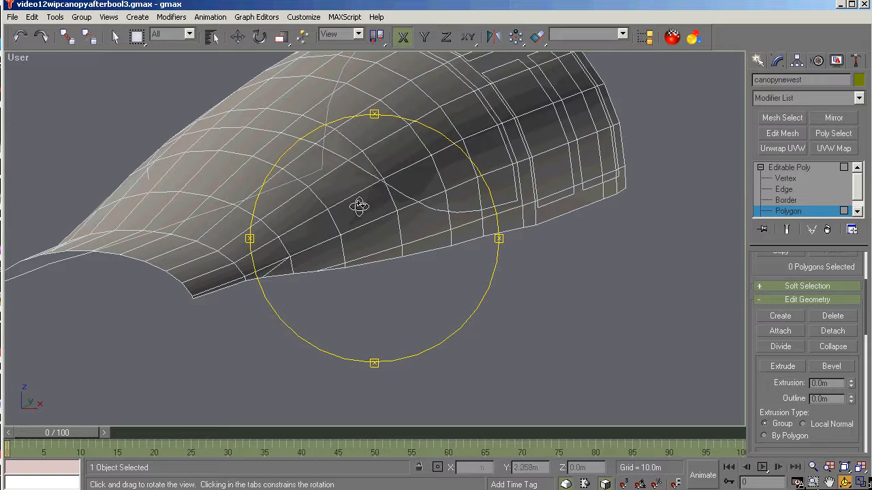
pyautogui.moveTo(366, 220); pyautogui.dragTo(386, 206)
# Step: Inspect closely where the curved window cut crosses the canopy's mesh edges, along with the rectangular window outlines
pyautogui.scroll(5, 389, 205)
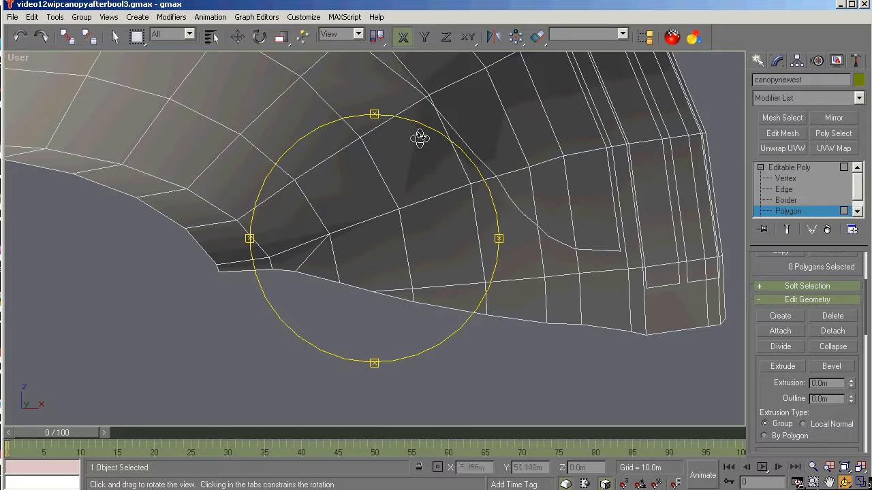
pyautogui.moveTo(413, 180); pyautogui.dragTo(413, 184)
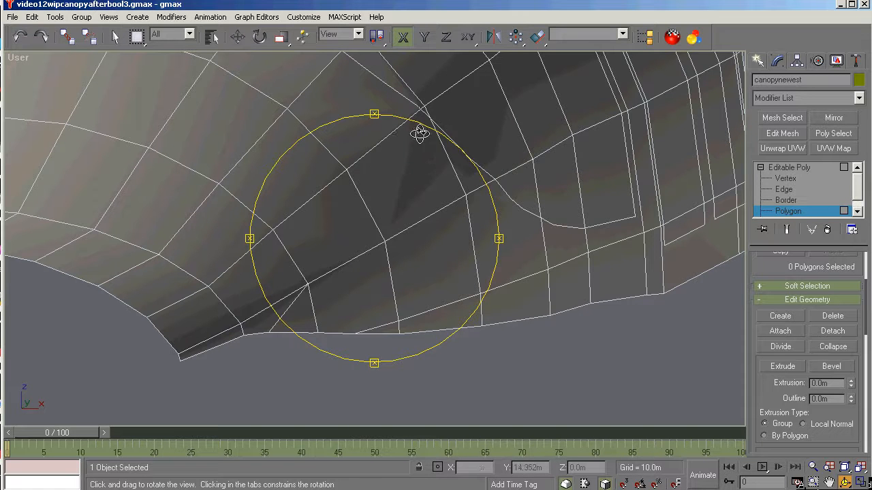
pyautogui.scroll(5, 432, 112)
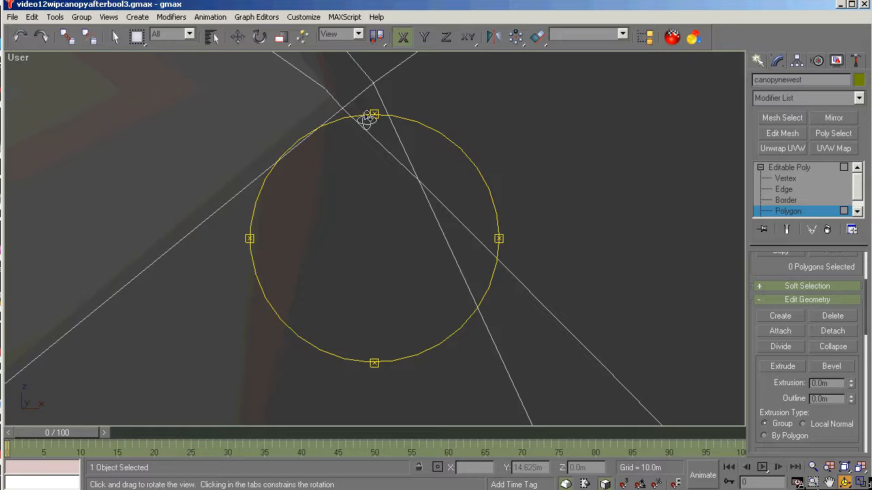
pyautogui.scroll(-3, 361, 224)
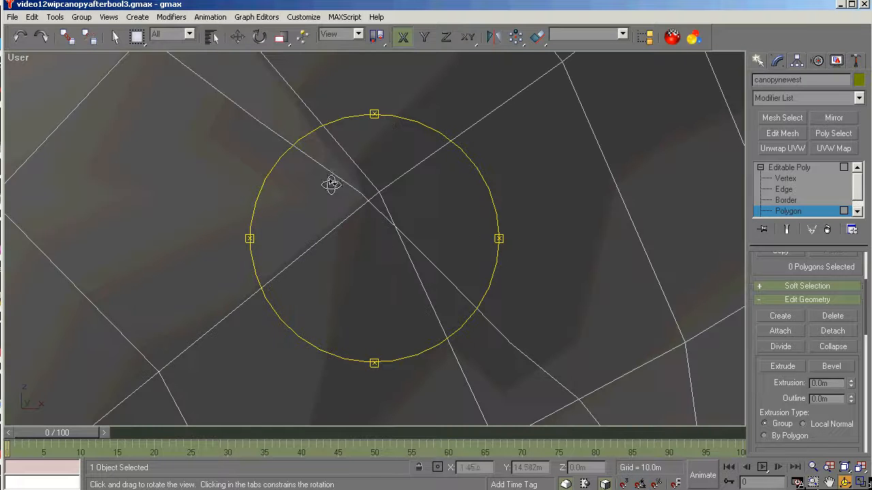
pyautogui.scroll(-4, 368, 248)
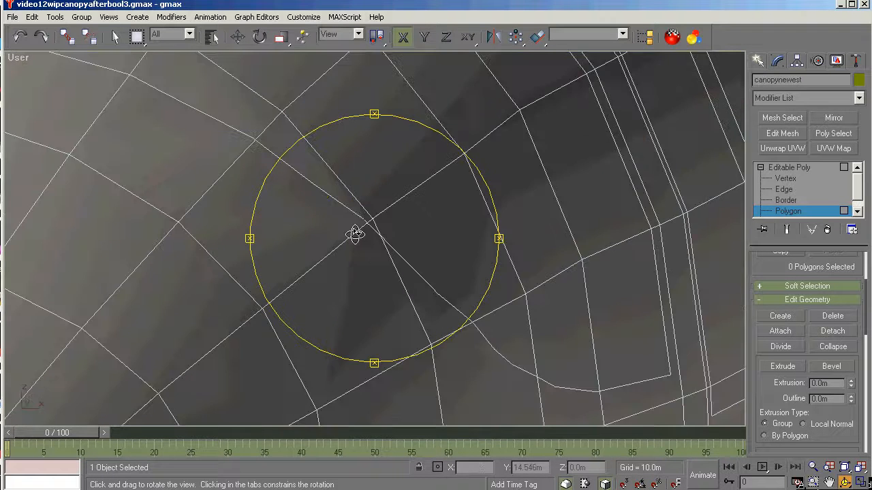
pyautogui.moveTo(344, 290); pyautogui.dragTo(325, 276)
pyautogui.scroll(5, 407, 282)
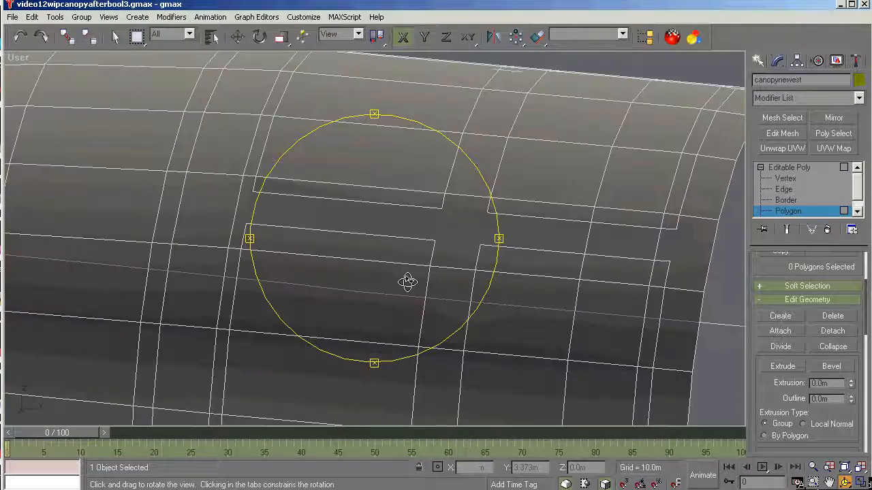
# Step: Switch the canopy to Vertex level and inspect the vertices the cut left around the rectangular window outlines
pyautogui.click(790, 179)
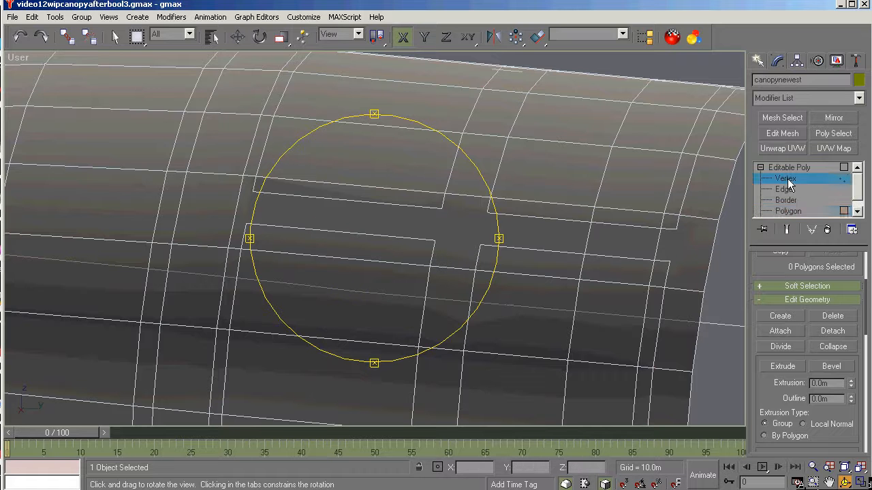
pyautogui.press('w')
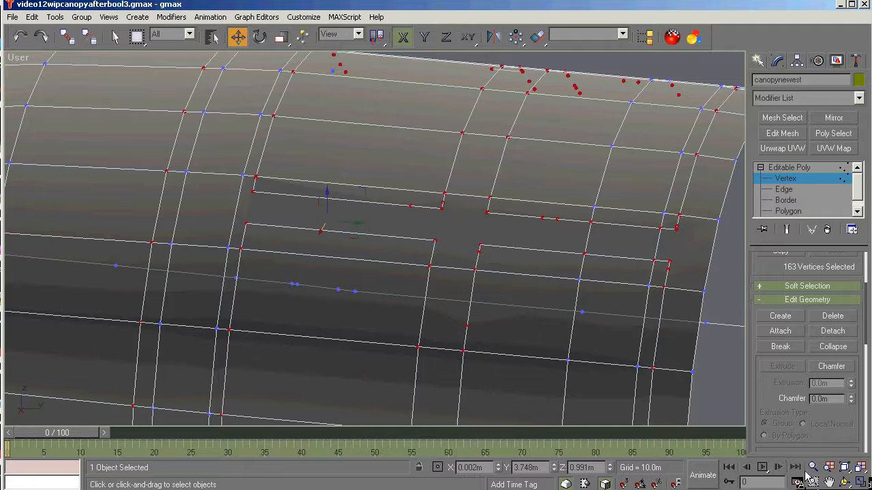
pyautogui.click(845, 482)
pyautogui.moveTo(399, 307); pyautogui.dragTo(411, 327)
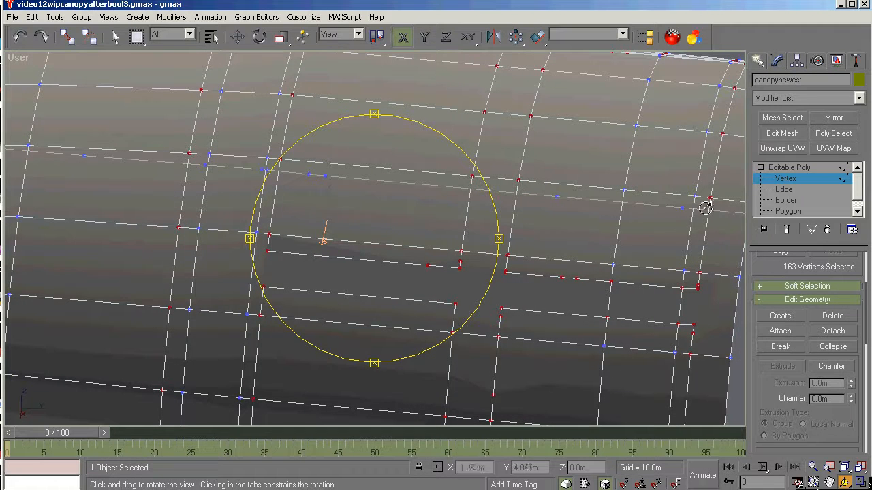
pyautogui.moveTo(431, 239); pyautogui.dragTo(520, 234)
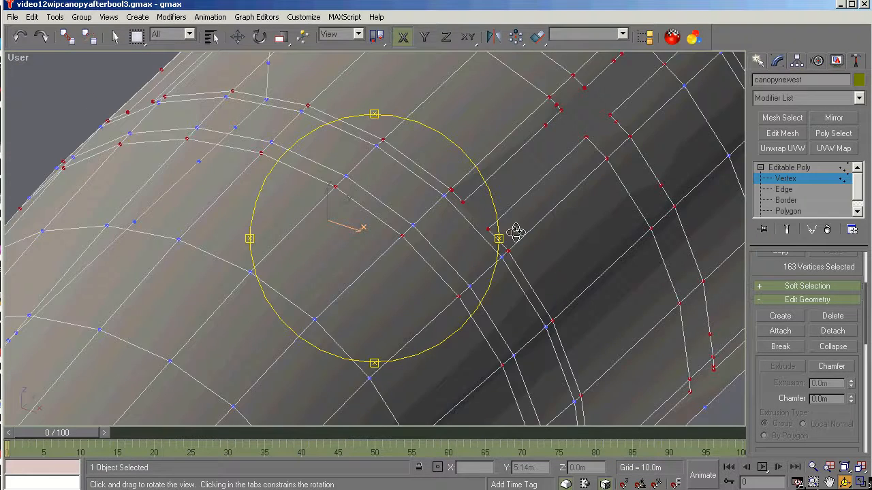
pyautogui.moveTo(375, 282); pyautogui.dragTo(405, 247)
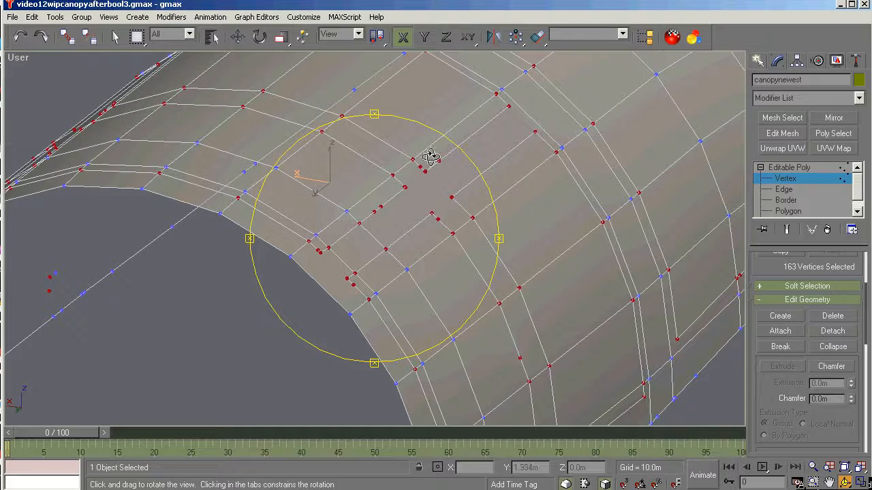
pyautogui.scroll(5, 417, 173)
pyautogui.press('w')
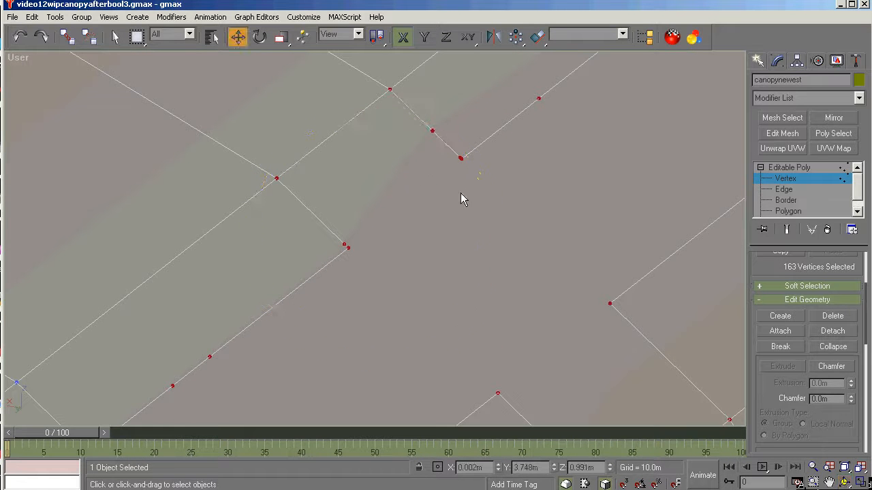
# Step: Select vertices at the facing corners of the upper windows and along one window's edge to check for doubled or stray points
pyautogui.moveTo(446, 176); pyautogui.dragTo(444, 178)
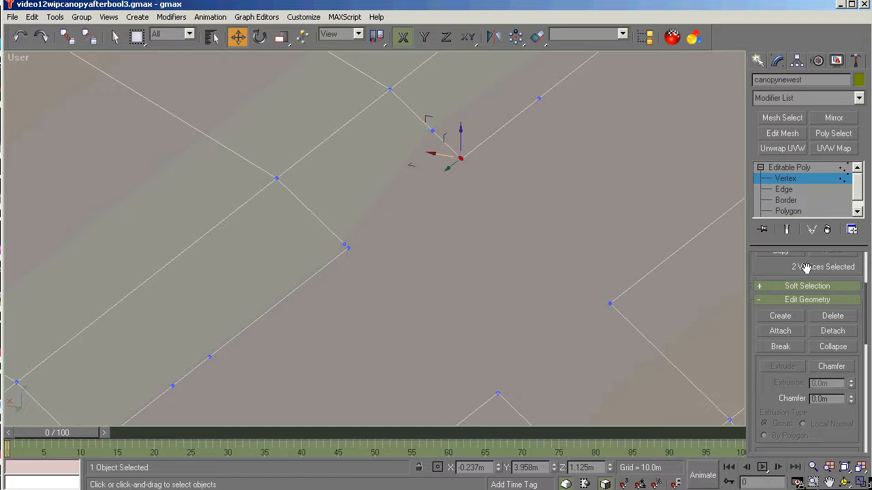
pyautogui.click(425, 142)
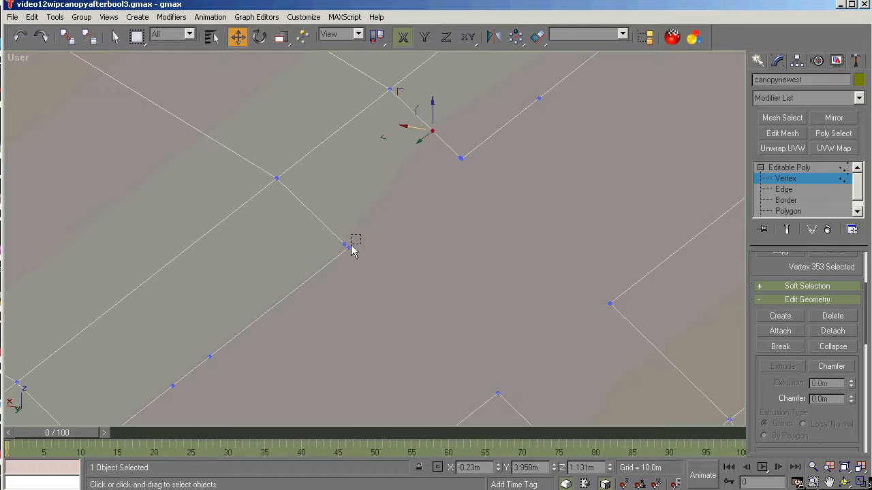
pyautogui.moveTo(351, 244); pyautogui.dragTo(327, 265)
pyautogui.scroll(3, 333, 260)
pyautogui.scroll(-4, 500, 207)
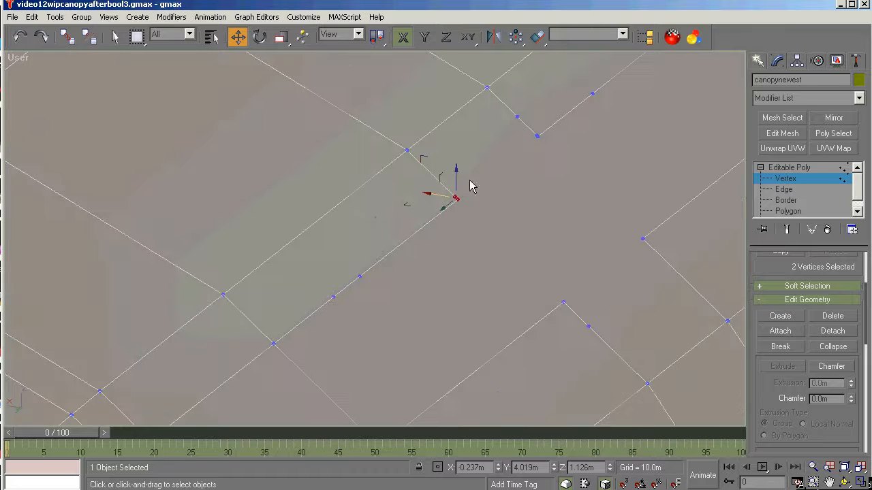
pyautogui.moveTo(387, 262); pyautogui.dragTo(311, 325)
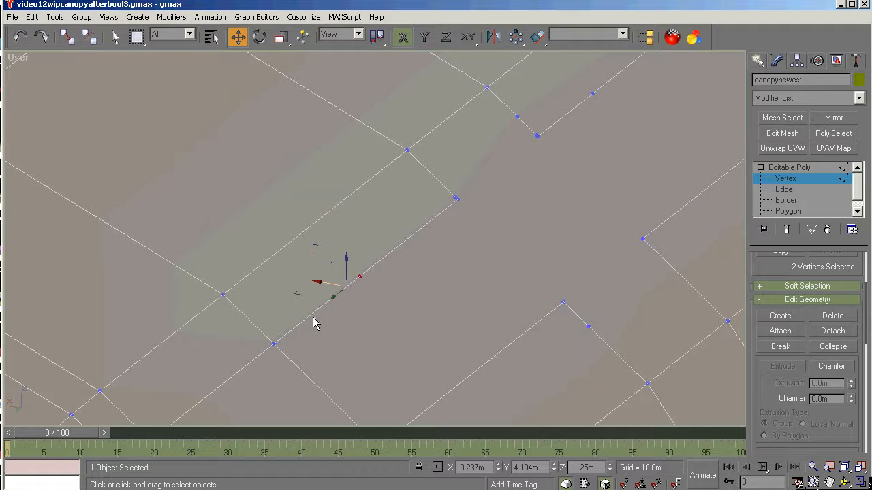
pyautogui.moveTo(379, 260); pyautogui.dragTo(323, 327)
pyautogui.scroll(-2, 360, 281)
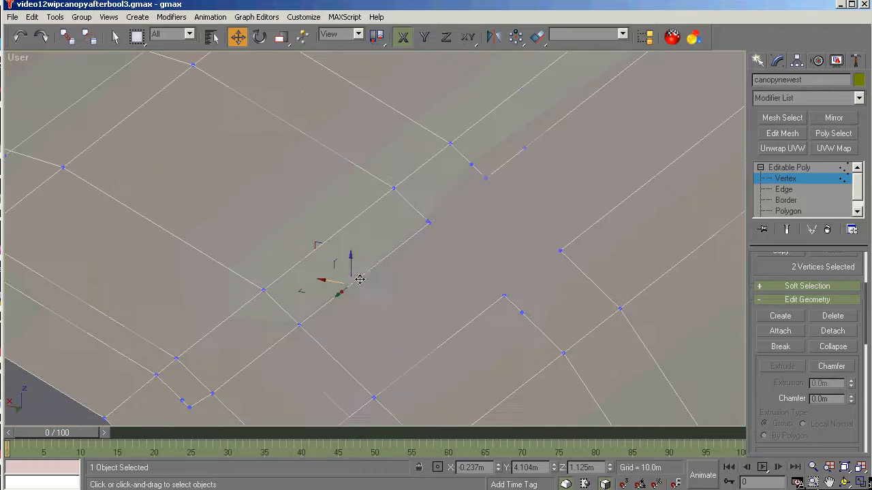
# Step: Check the facing corner vertices of the lower windows and recheck the neighbouring upper window corner for doubled points
pyautogui.scroll(5, 531, 333)
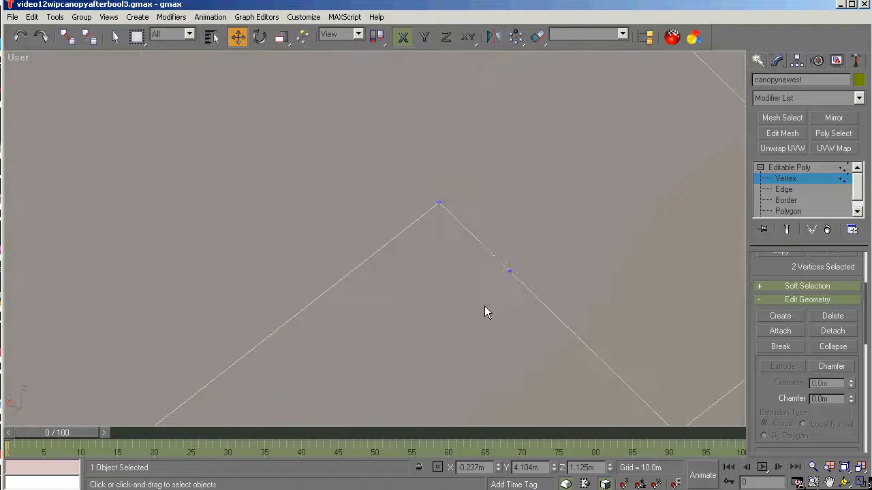
pyautogui.scroll(-5, 380, 286)
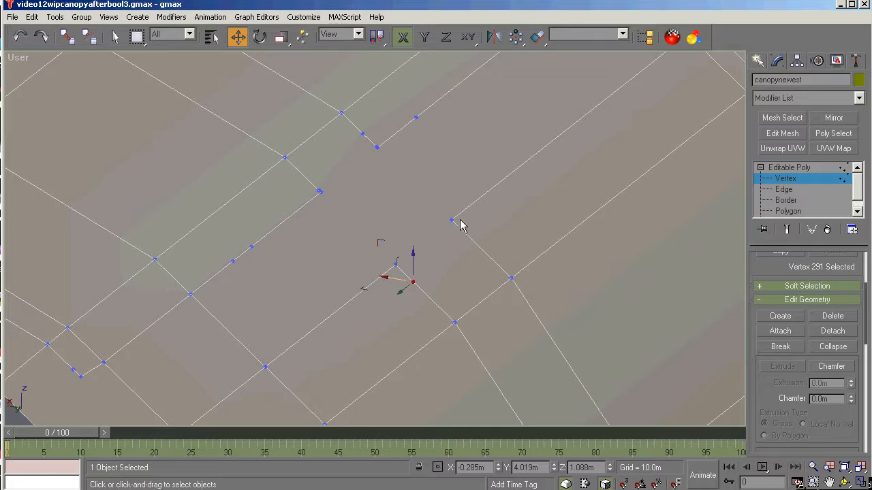
pyautogui.click(450, 222)
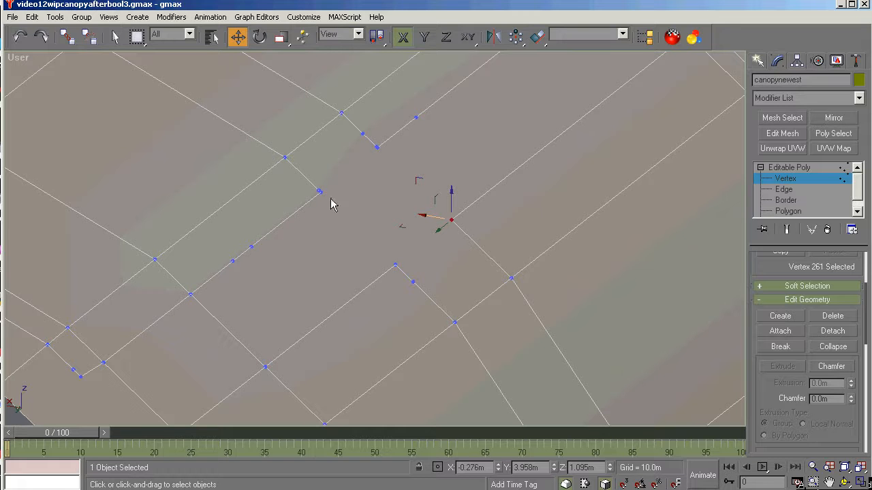
pyautogui.click(376, 148)
pyautogui.scroll(5, 374, 150)
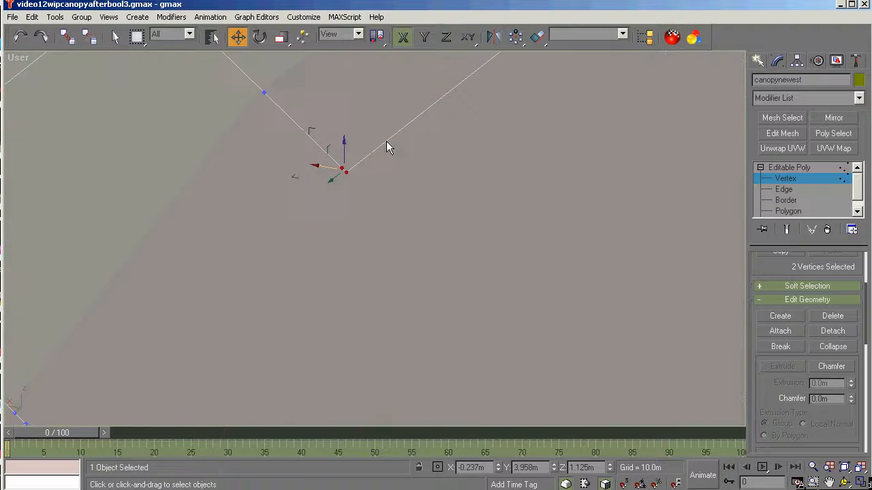
pyautogui.scroll(-5, 419, 206)
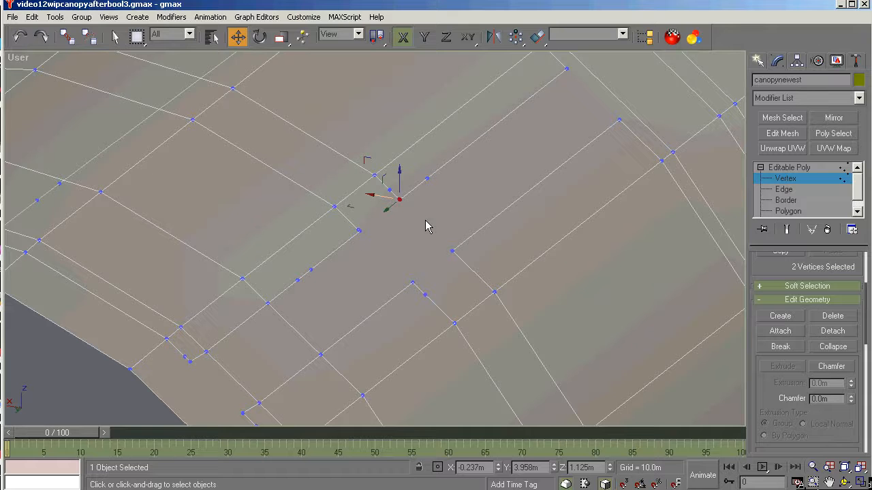
# Step: Weld the two close vertices along the middle of the upper window's lower edge, using the 0.1m weld threshold
pyautogui.scroll(3, 216, 380)
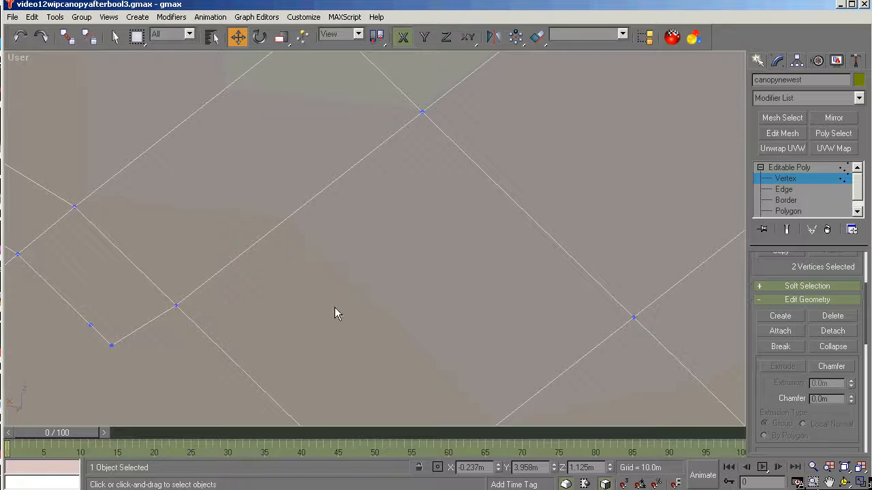
pyautogui.scroll(-3, 334, 308)
pyautogui.scroll(-3, 279, 351)
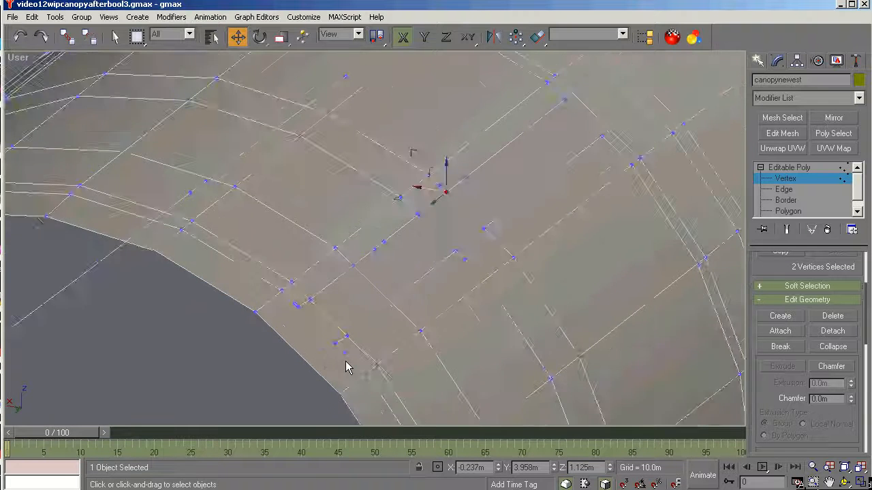
pyautogui.scroll(5, 346, 366)
pyautogui.scroll(-5, 337, 327)
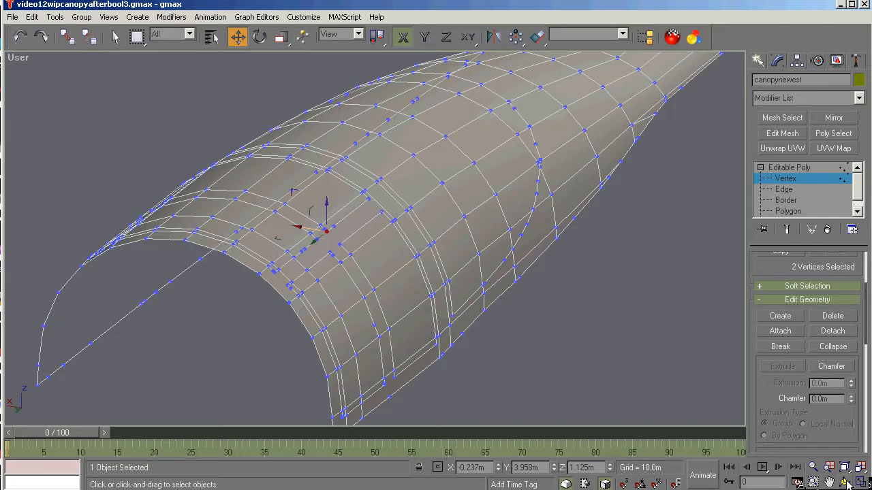
pyautogui.click(844, 482)
pyautogui.moveTo(440, 273); pyautogui.dragTo(395, 288)
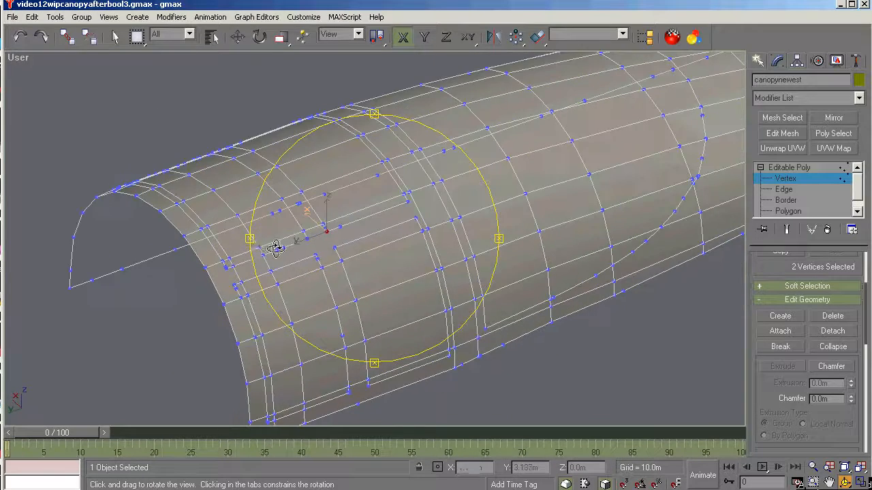
pyautogui.scroll(5, 275, 248)
pyautogui.press('w')
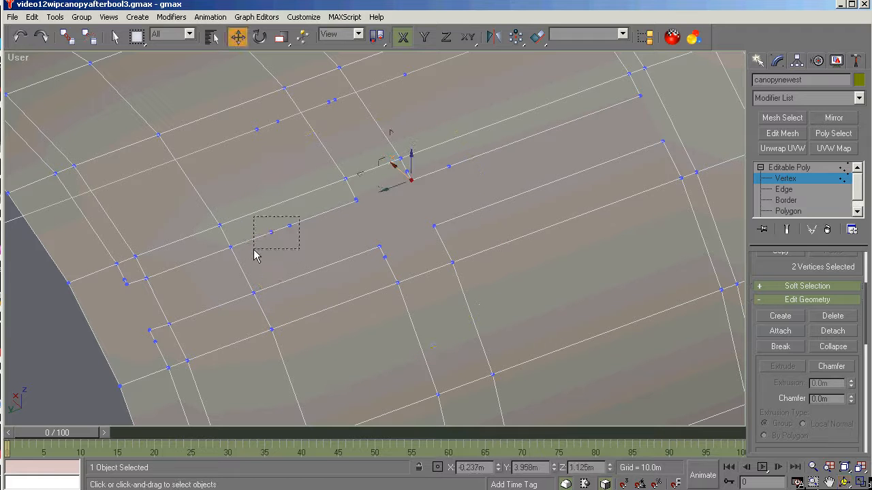
pyautogui.moveTo(253, 250); pyautogui.dragTo(254, 253)
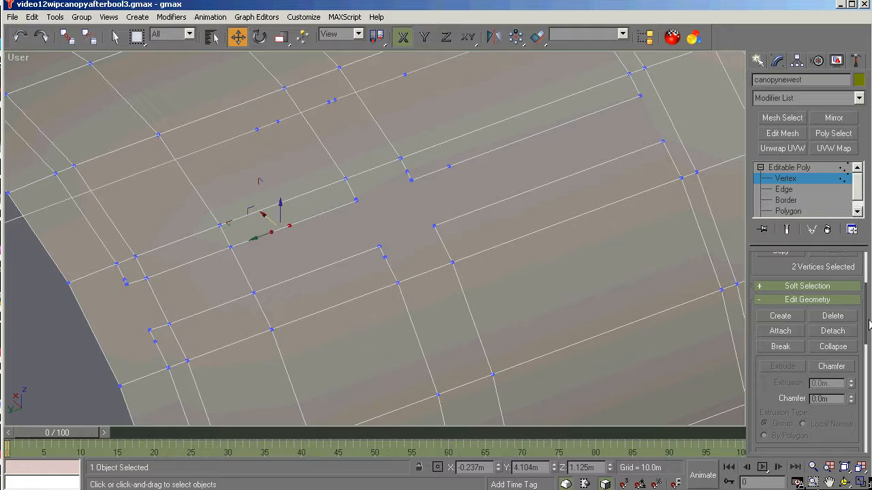
pyautogui.moveTo(863, 314); pyautogui.dragTo(868, 404)
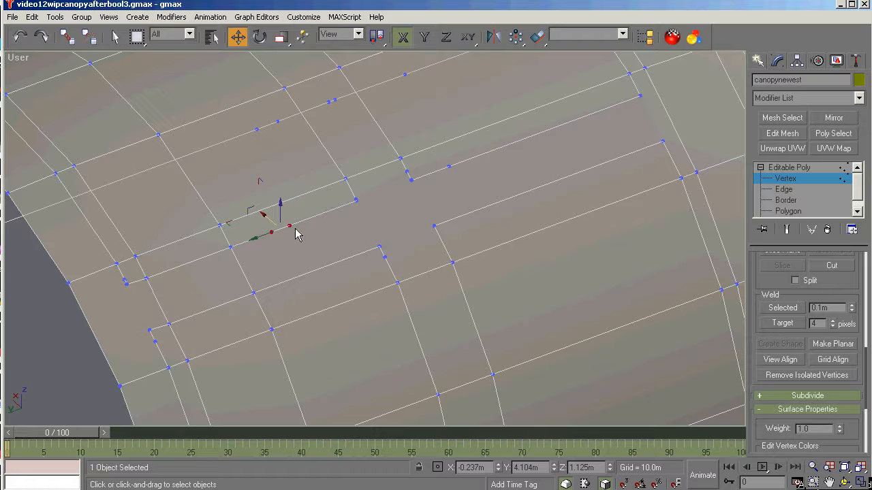
pyautogui.click(777, 308)
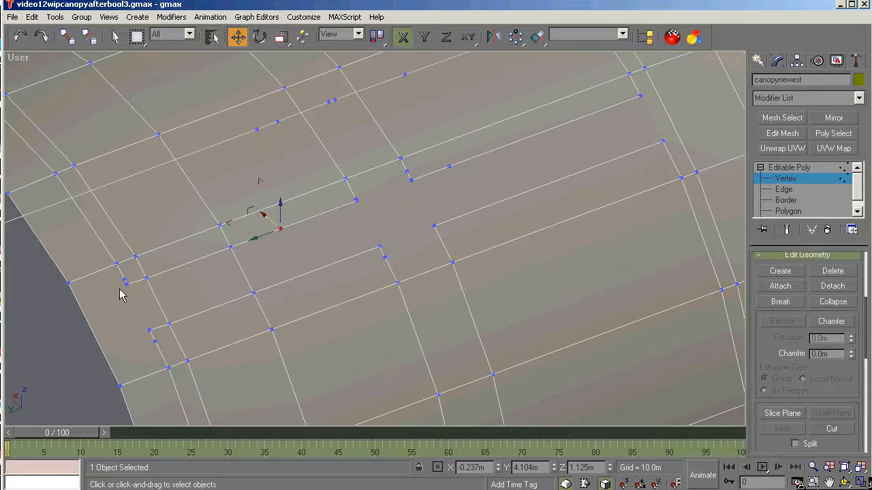
# Step: Check the two close vertices at the upper window's outer corner by selecting both, and select just the one above the corner point
pyautogui.scroll(5, 113, 279)
pyautogui.moveTo(144, 266); pyautogui.dragTo(214, 330)
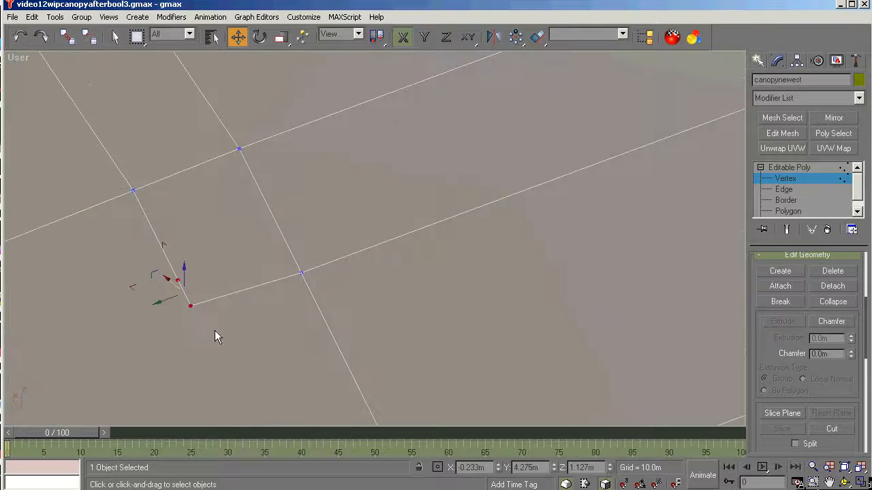
pyautogui.scroll(-3, 274, 286)
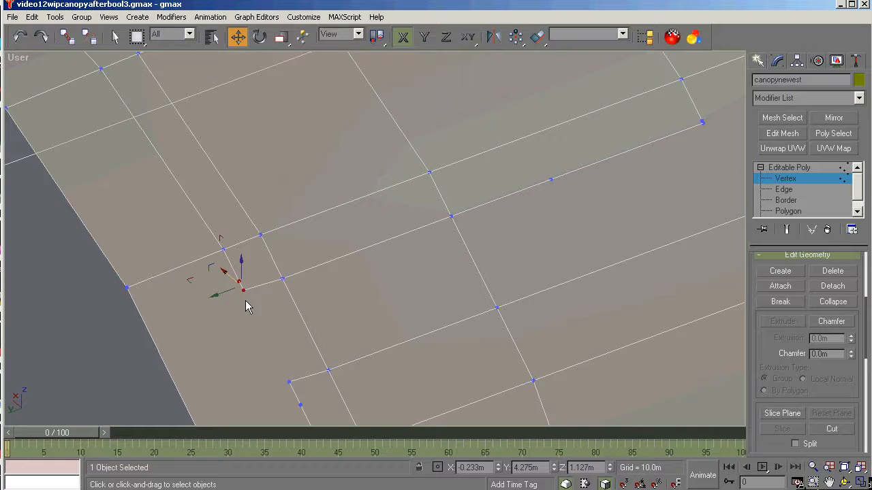
pyautogui.scroll(-2, 244, 304)
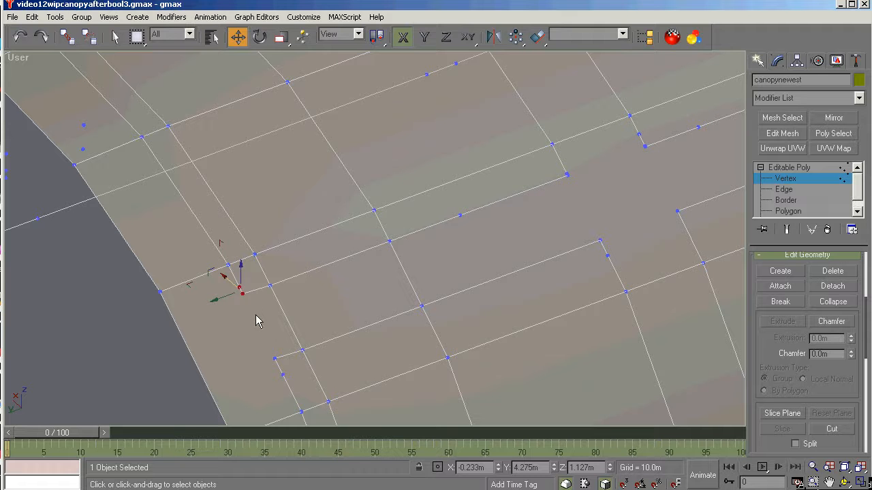
pyautogui.click(243, 290)
pyautogui.click(241, 291)
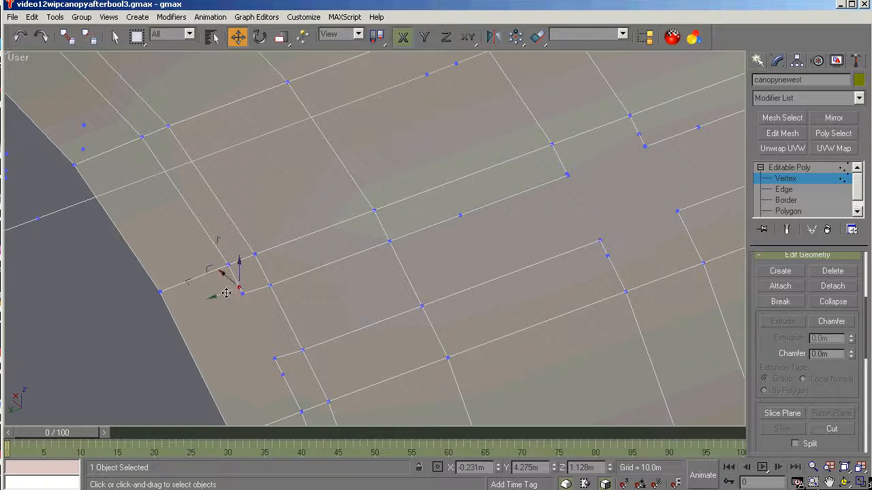
pyautogui.scroll(3, 222, 305)
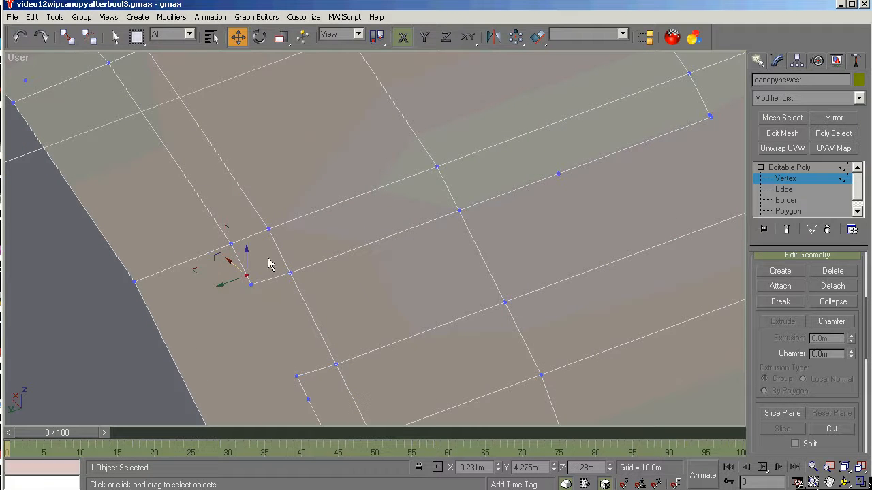
pyautogui.scroll(-2, 244, 313)
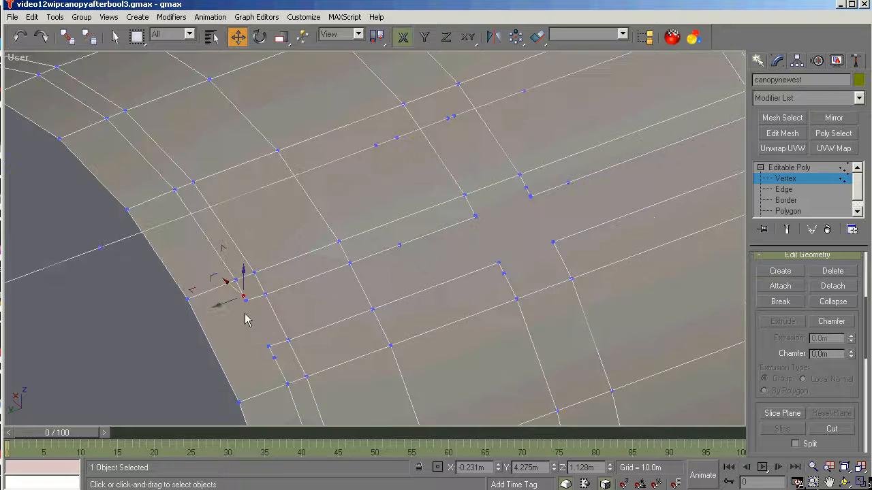
pyautogui.scroll(-2, 242, 325)
pyautogui.scroll(3, 238, 328)
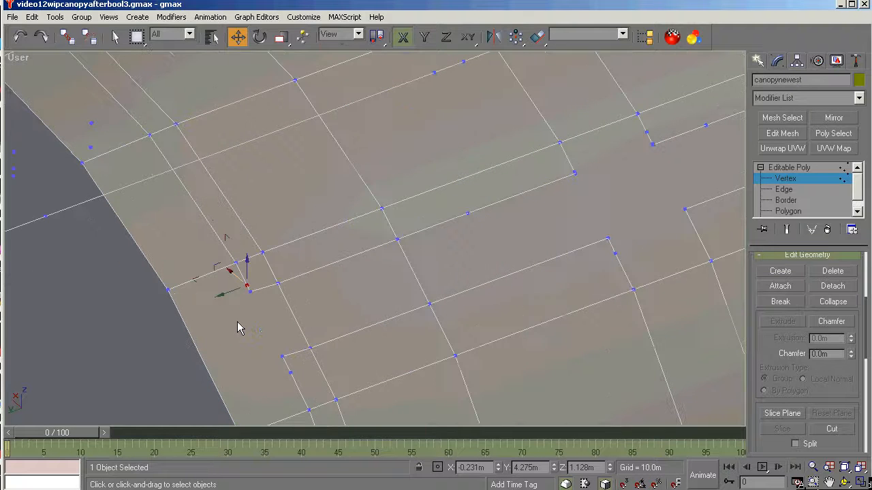
pyautogui.scroll(-1, 237, 328)
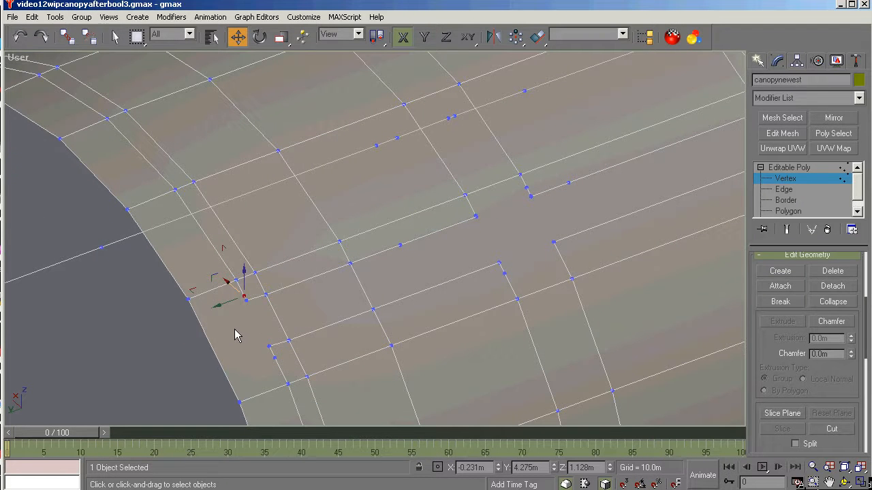
# Step: Select the merged window-edge vertex and examine the closely spaced vertices at the neighbouring window corners from several angles
pyautogui.click(400, 246)
pyautogui.scroll(1, 423, 257)
pyautogui.scroll(-1, 420, 255)
pyautogui.scroll(4, 463, 232)
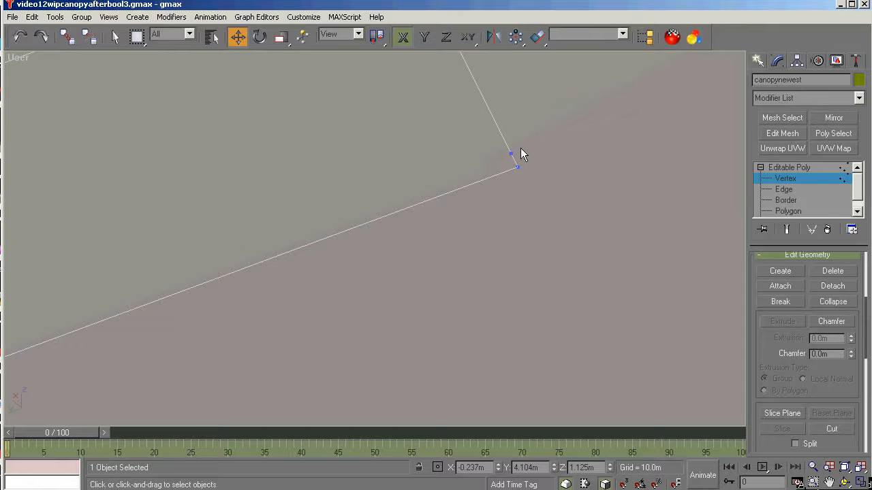
pyautogui.click(843, 482)
pyautogui.moveTo(345, 265); pyautogui.dragTo(382, 245)
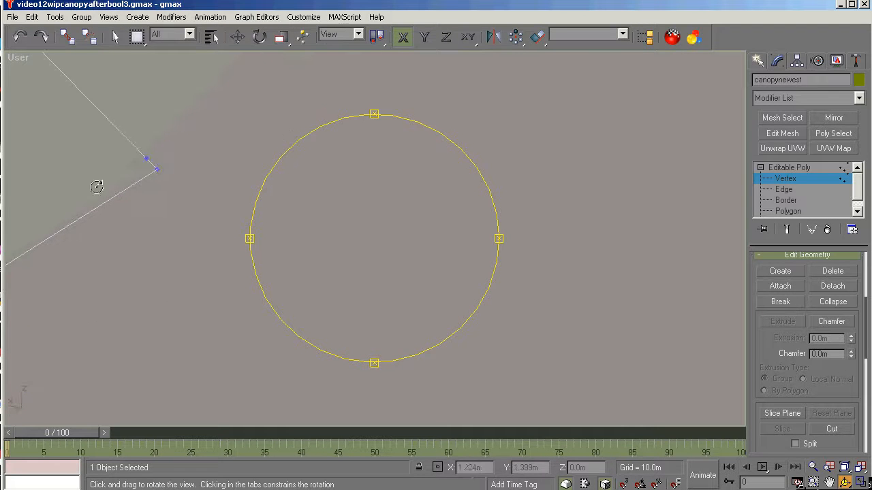
pyautogui.moveTo(96, 186); pyautogui.dragTo(113, 170)
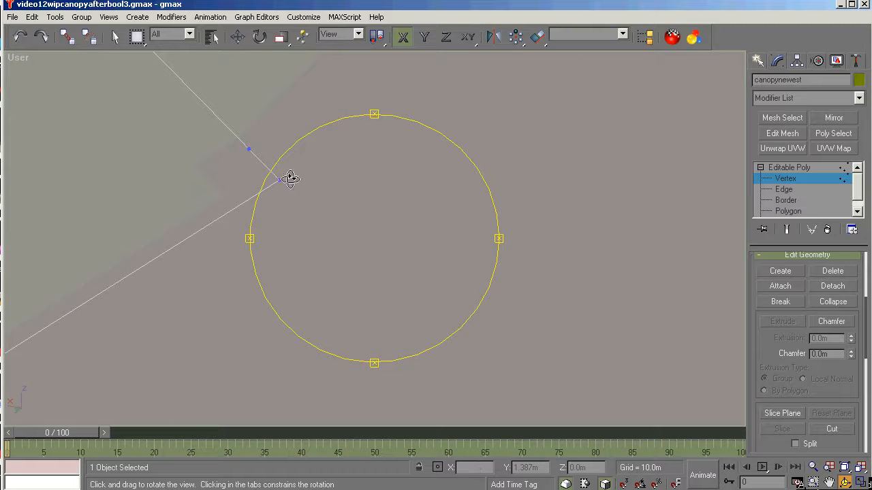
pyautogui.moveTo(316, 245); pyautogui.dragTo(468, 222)
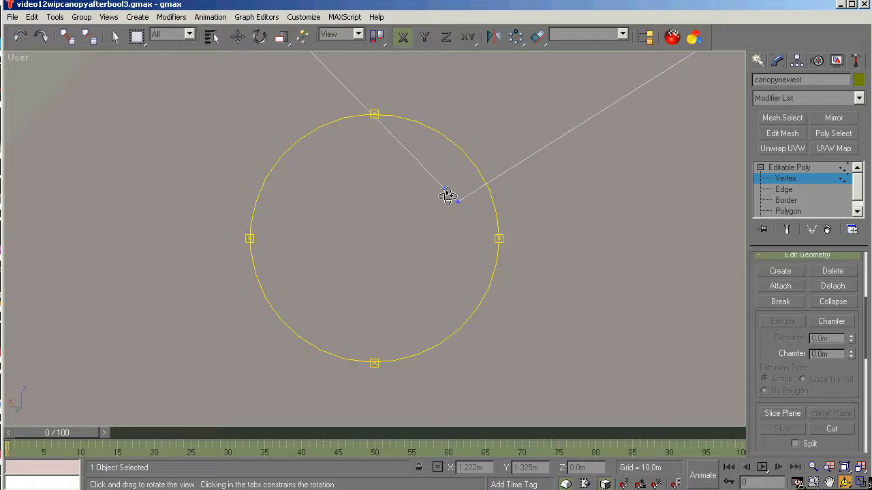
pyautogui.moveTo(446, 248)
pyautogui.mouseDown()
pyautogui.moveTo(353, 270)
pyautogui.moveTo(334, 259)
pyautogui.moveTo(335, 243)
pyautogui.moveTo(461, 279)
pyautogui.mouseUp()
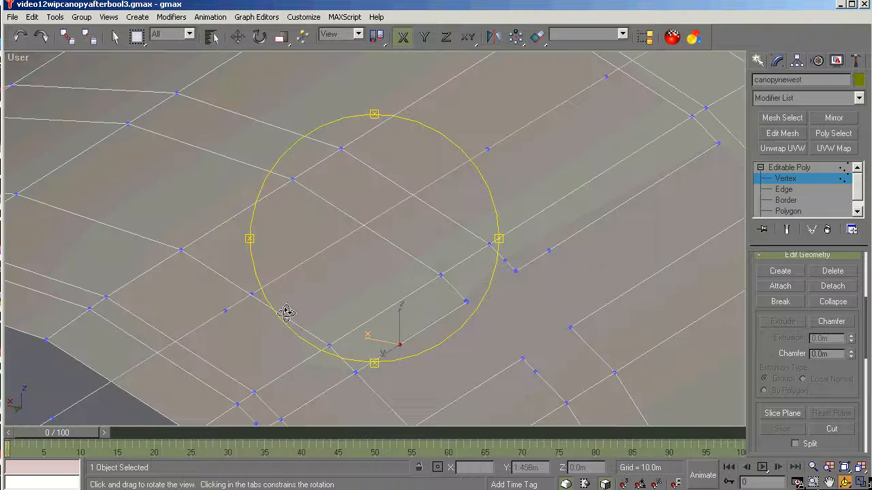
# Step: Delete the extra vertex where the curved window cut meets the canopy's lengthwise edge near a mesh intersection
pyautogui.moveTo(382, 284); pyautogui.dragTo(473, 273)
pyautogui.rightClick(455, 272)
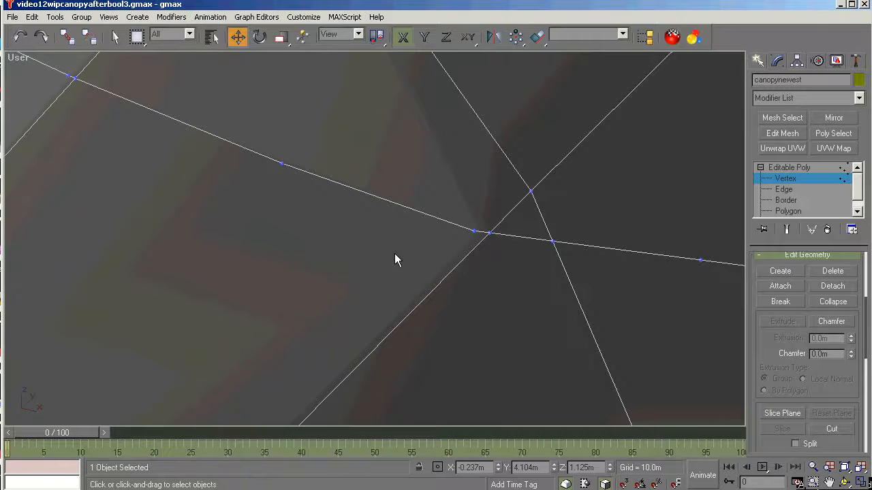
pyautogui.scroll(-5, 350, 210)
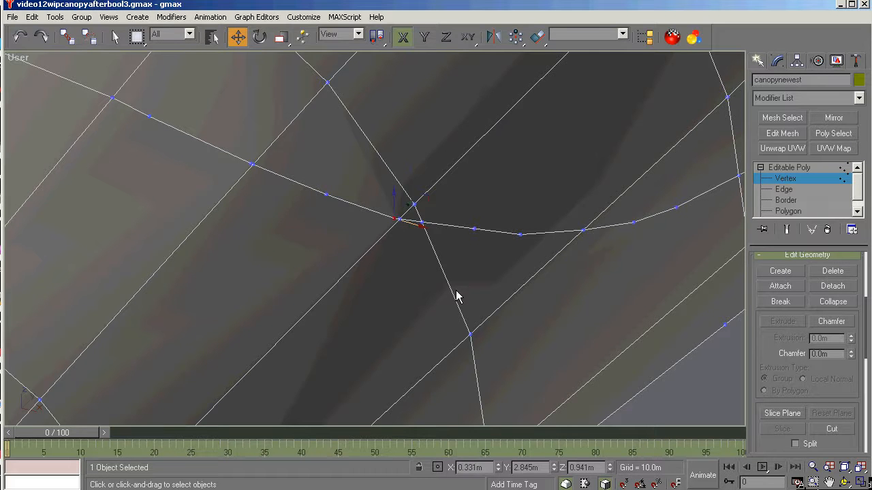
pyautogui.press('Delete')
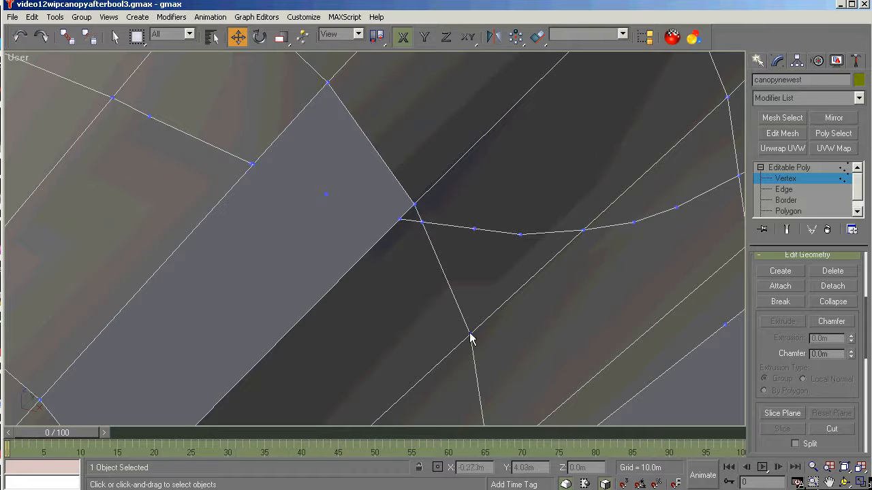
# Step: At Polygon level, create a polygon filling the hole above the curved cut line and a thin triangle closing the sliver at its end
pyautogui.click(813, 467)
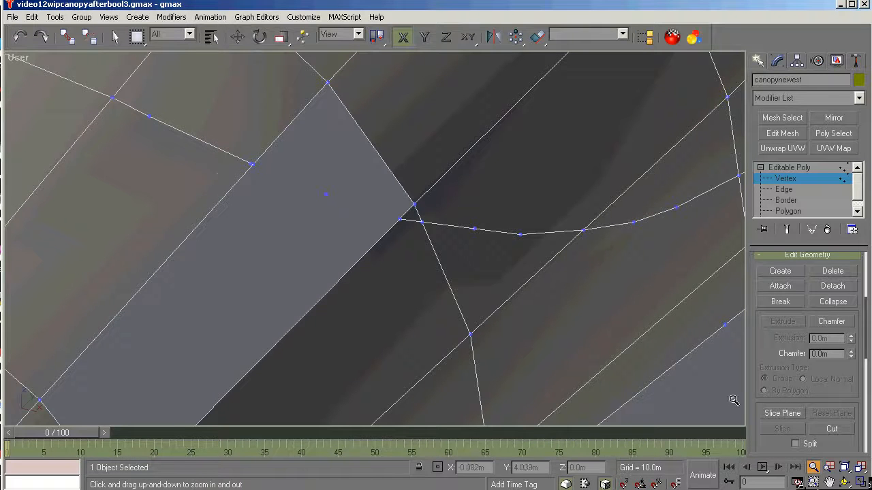
pyautogui.moveTo(633, 266); pyautogui.dragTo(642, 291)
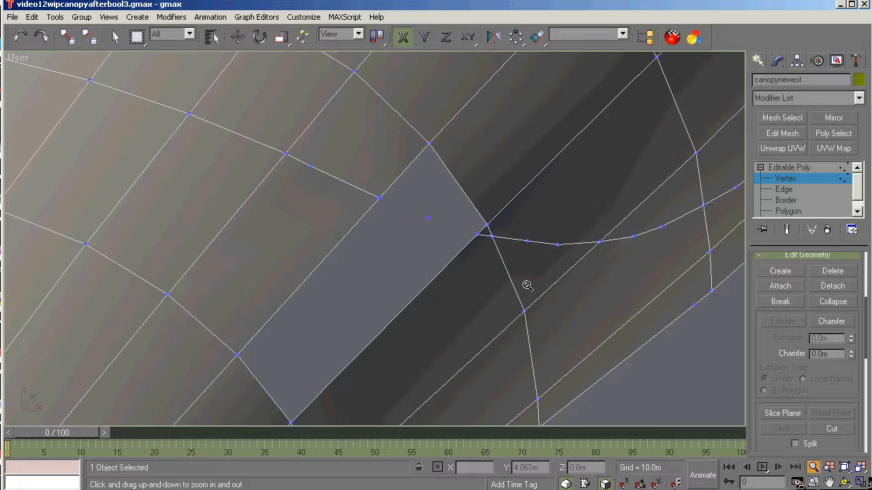
pyautogui.click(856, 212)
pyautogui.click(792, 203)
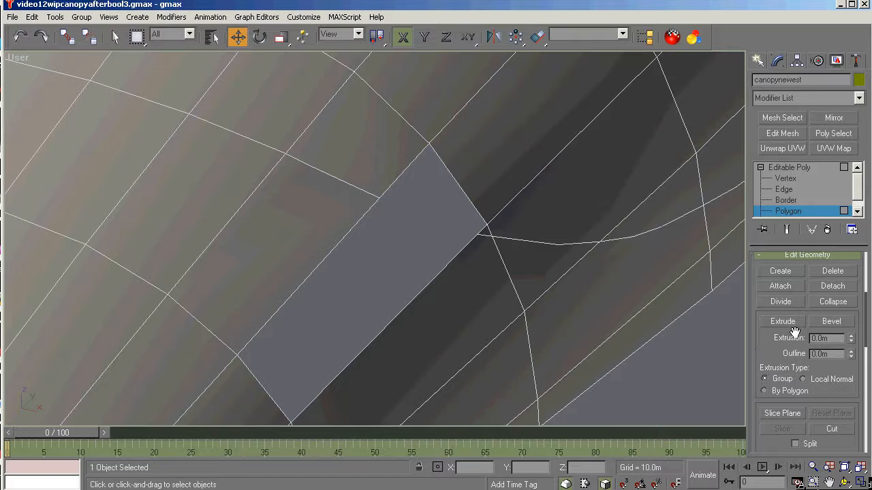
pyautogui.click(781, 271)
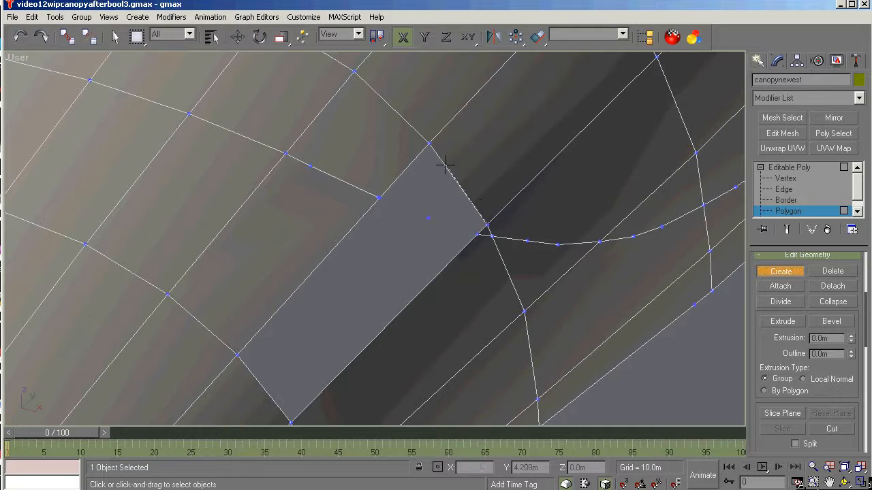
pyautogui.click(429, 144)
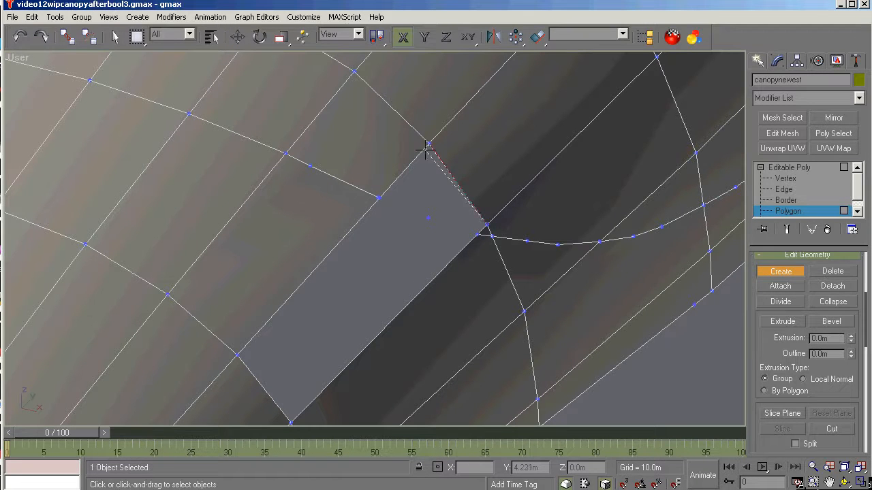
pyautogui.click(380, 198)
pyautogui.click(487, 224)
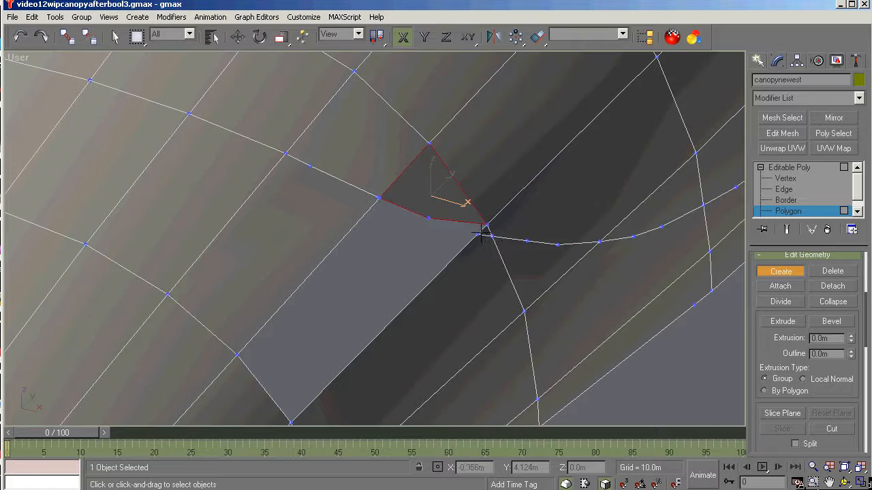
pyautogui.click(429, 217)
pyautogui.click(478, 234)
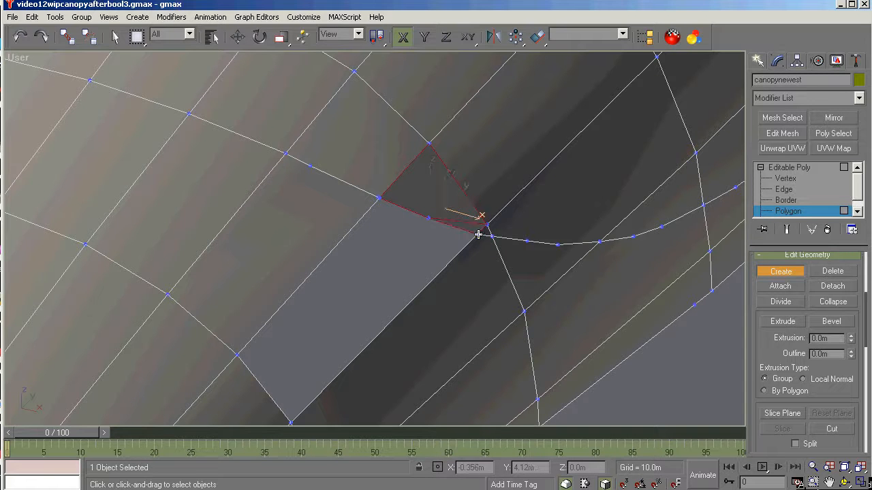
# Step: Create a large polygon filling the rest of the hole below the curved cut line, and finish creating polygons
pyautogui.click(478, 234)
pyautogui.click(237, 354)
pyautogui.click(289, 422)
pyautogui.click(291, 422)
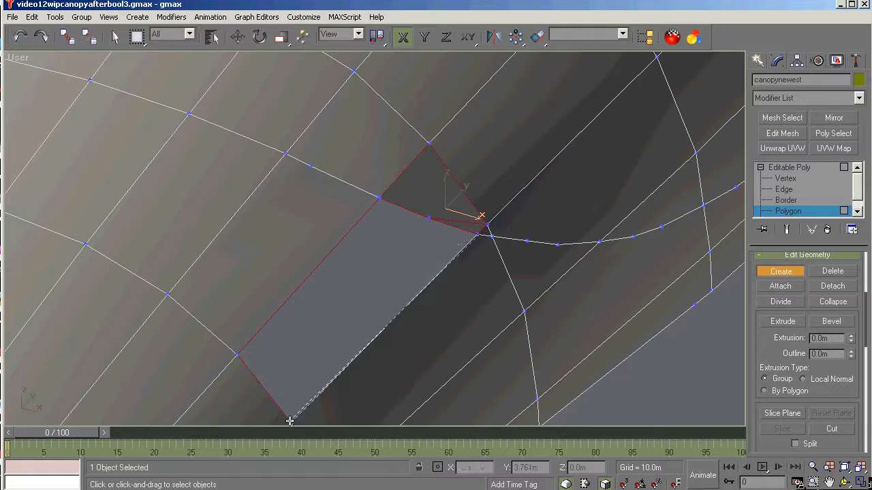
pyautogui.click(477, 234)
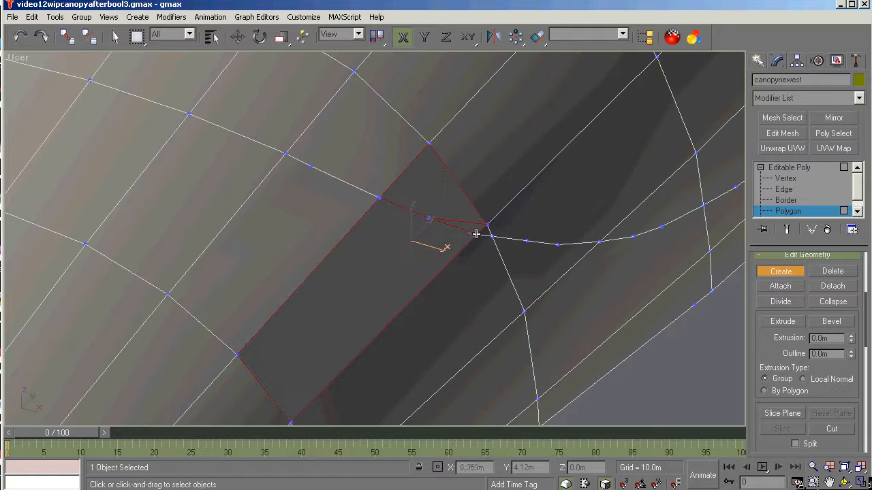
pyautogui.click(779, 273)
# Step: Auto Smooth the newly created polygons with the 45.0 threshold
pyautogui.moveTo(865, 326); pyautogui.dragTo(867, 441)
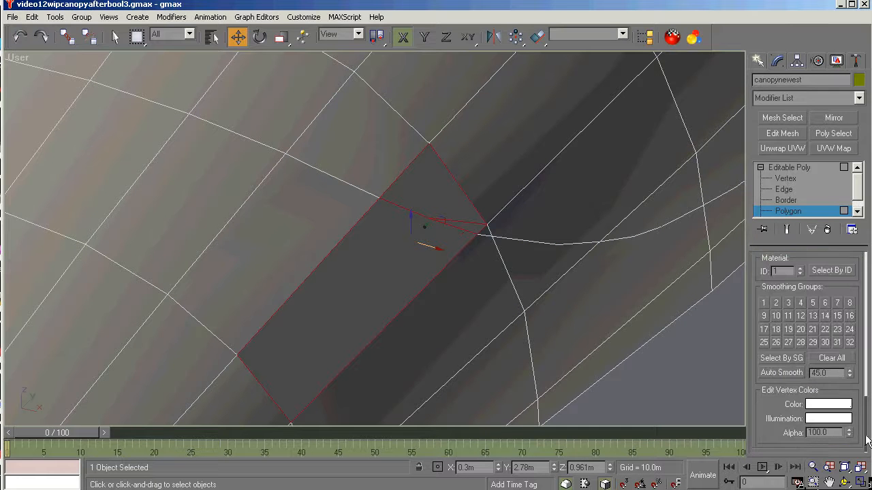
pyautogui.click(787, 373)
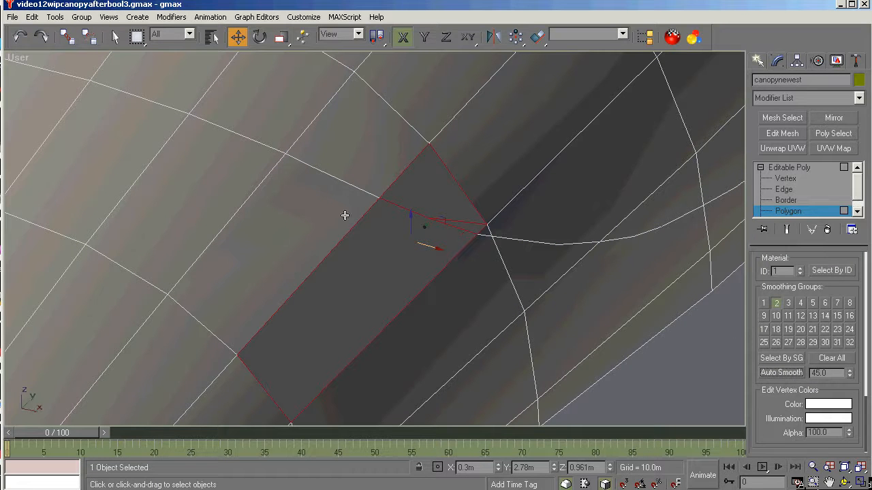
# Step: Assign the newly created polygons to smoothing group 1, the same group as the adjacent canopy polygon
pyautogui.click(313, 204)
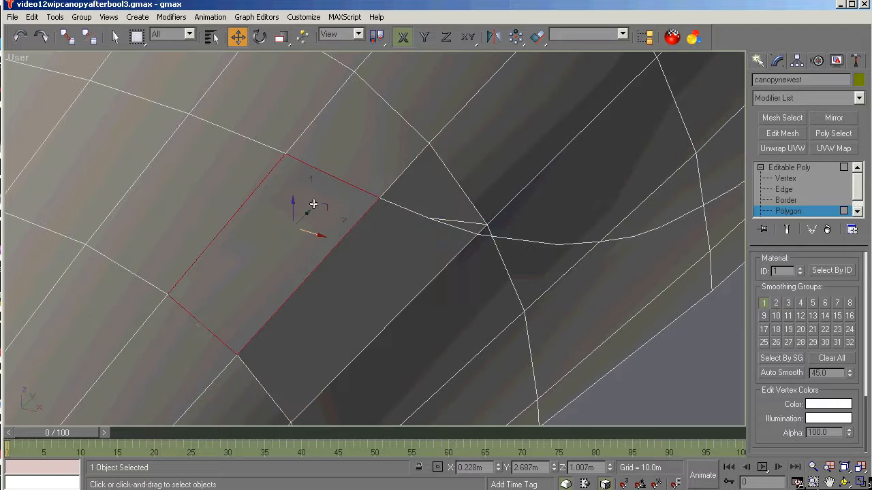
pyautogui.click(115, 37)
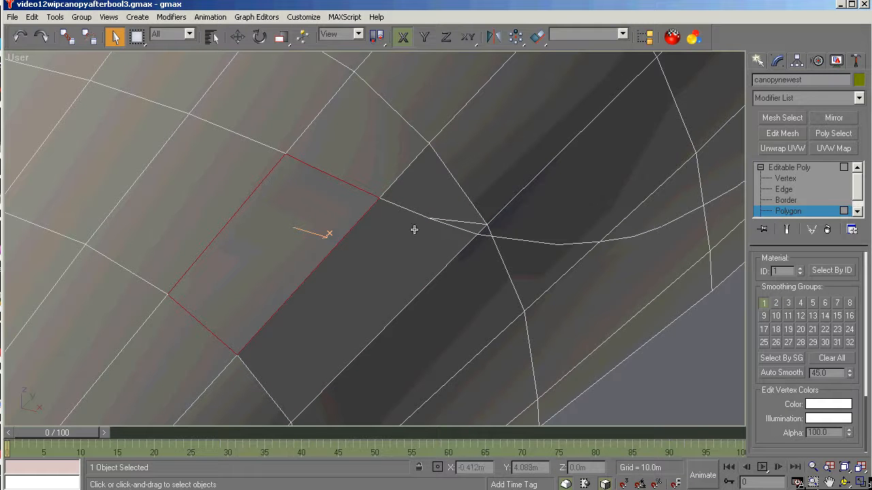
pyautogui.click(20, 36)
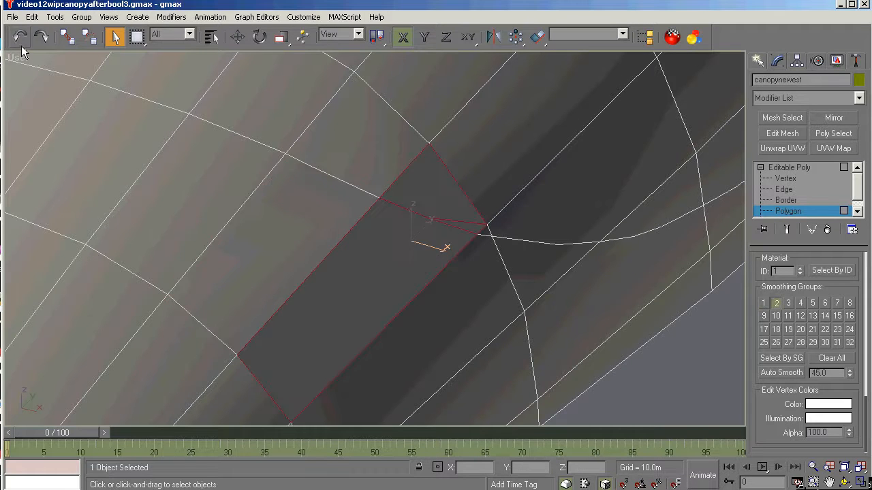
pyautogui.click(764, 302)
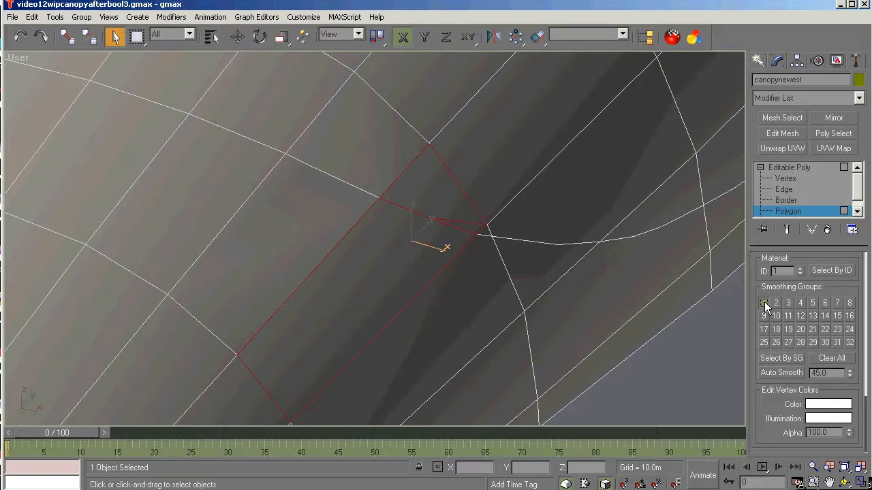
# Step: Toggle smoothing group 1 off and back on for the long polygon just below the curved cut to compare its shading
pyautogui.click(478, 278)
pyautogui.scroll(-1, 422, 215)
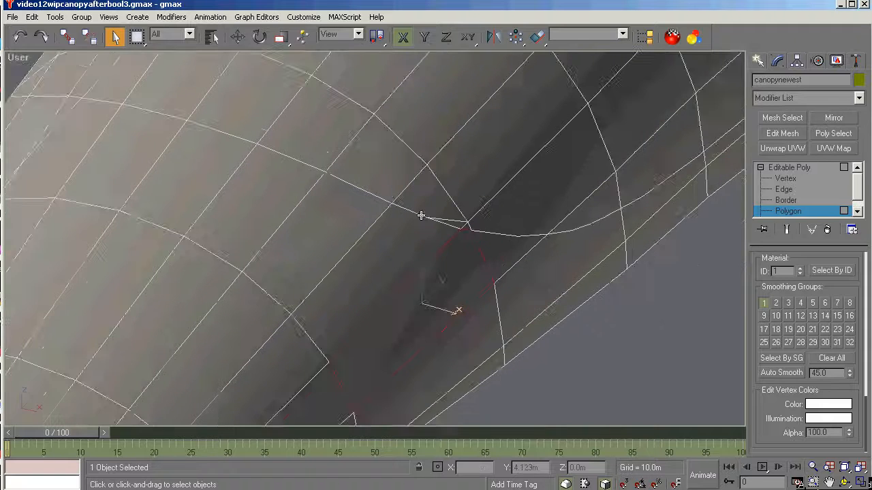
pyautogui.scroll(1, 475, 270)
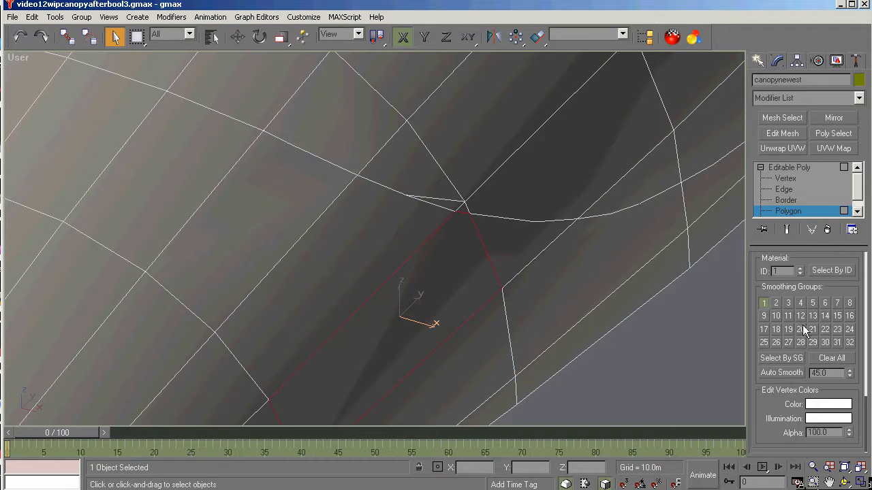
pyautogui.click(765, 304)
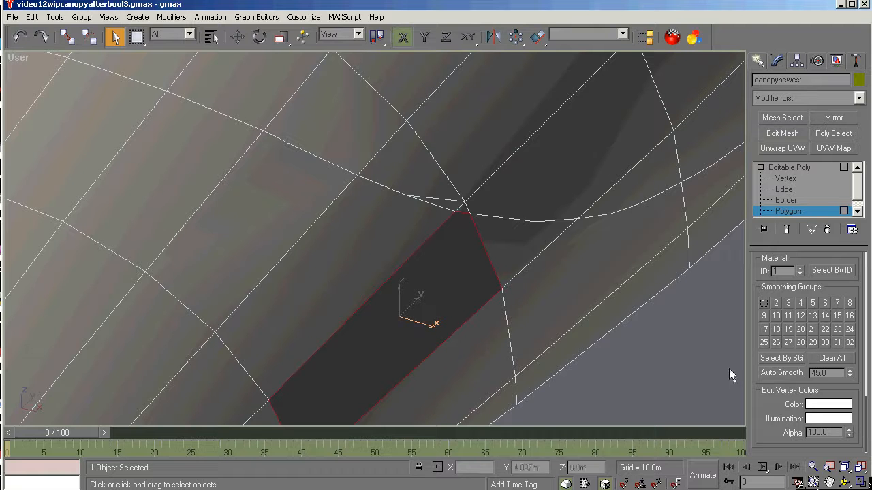
pyautogui.click(764, 305)
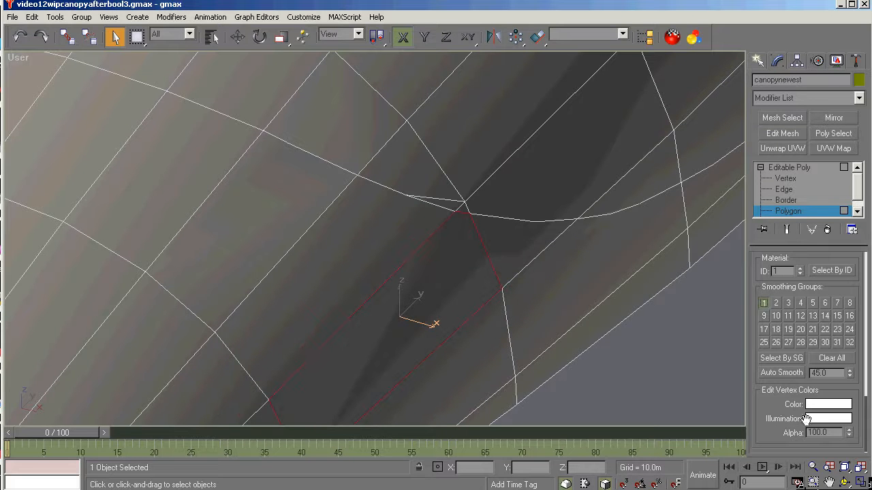
# Step: In the Left view, region-select the polygons in and around the two large side windows at the canopy's open end
pyautogui.click(845, 468)
pyautogui.click(844, 483)
pyautogui.moveTo(424, 301); pyautogui.dragTo(203, 237)
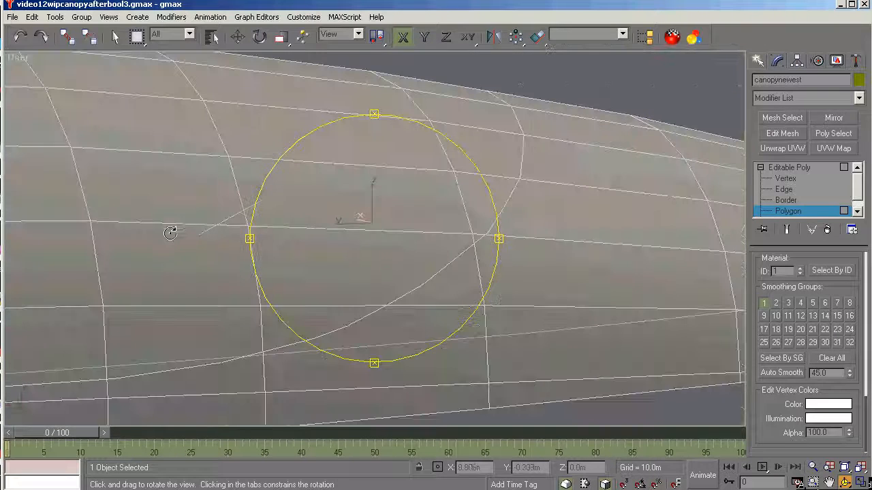
pyautogui.press('p')
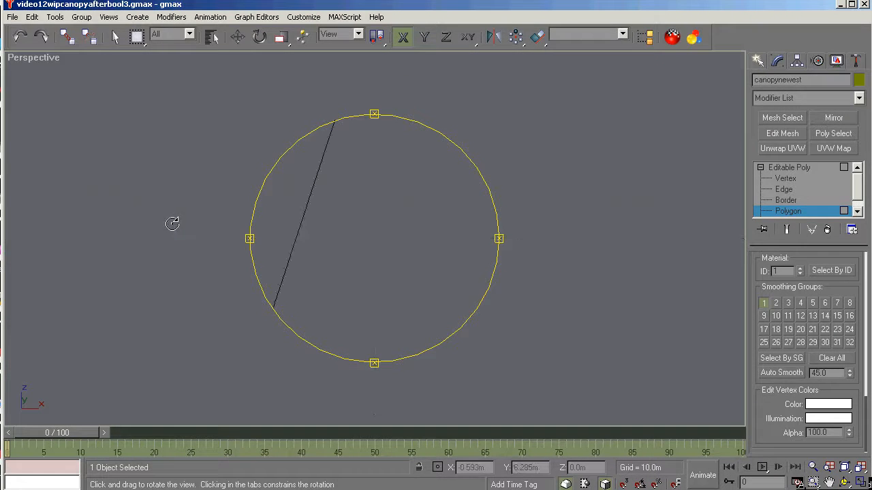
pyautogui.press('l')
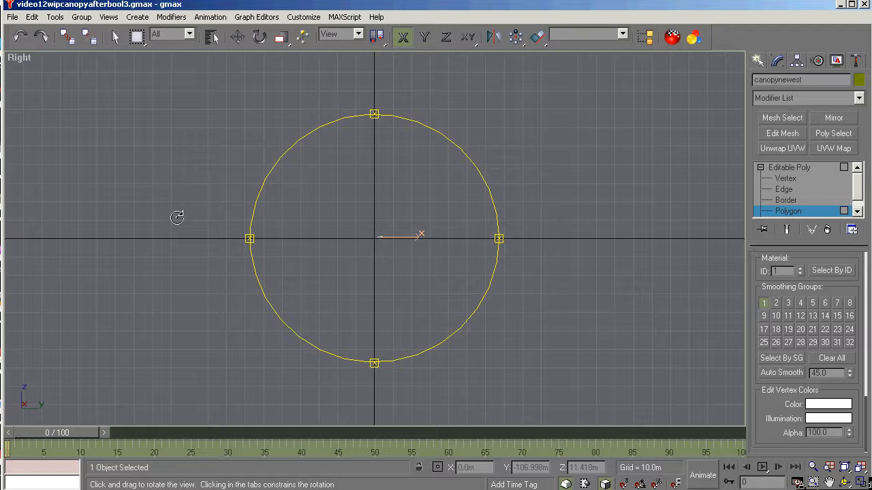
pyautogui.scroll(2, 210, 268)
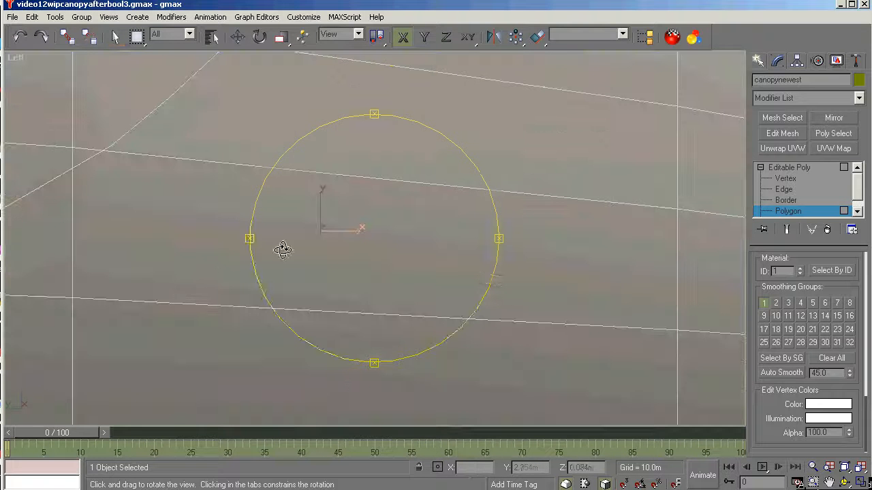
pyautogui.rightClick(506, 298)
pyautogui.scroll(-5, 507, 298)
pyautogui.scroll(-2, 520, 305)
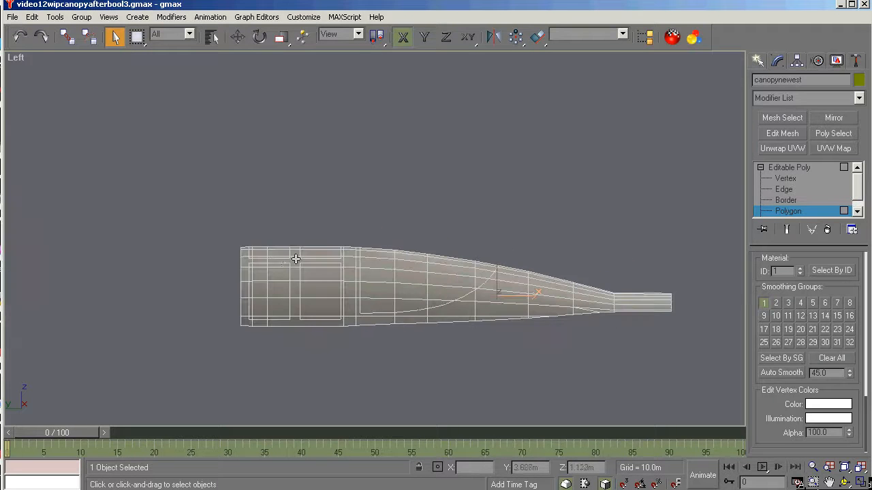
pyautogui.scroll(5, 282, 257)
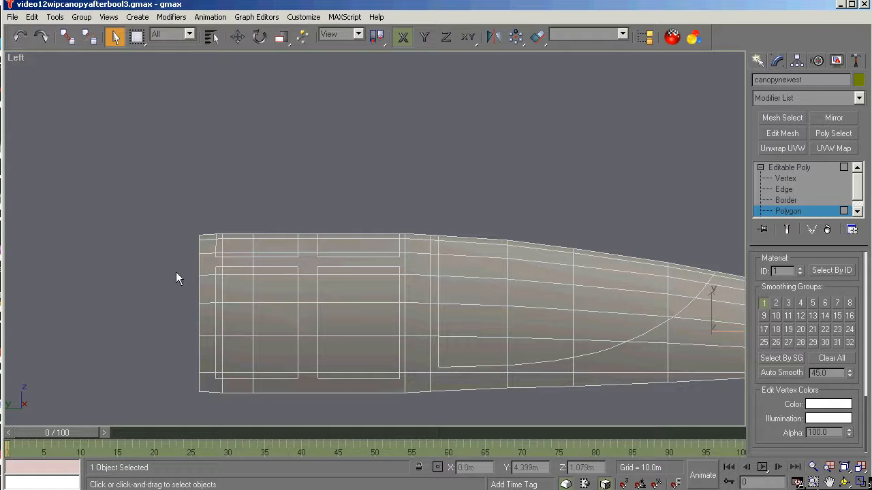
pyautogui.moveTo(175, 268); pyautogui.dragTo(384, 378)
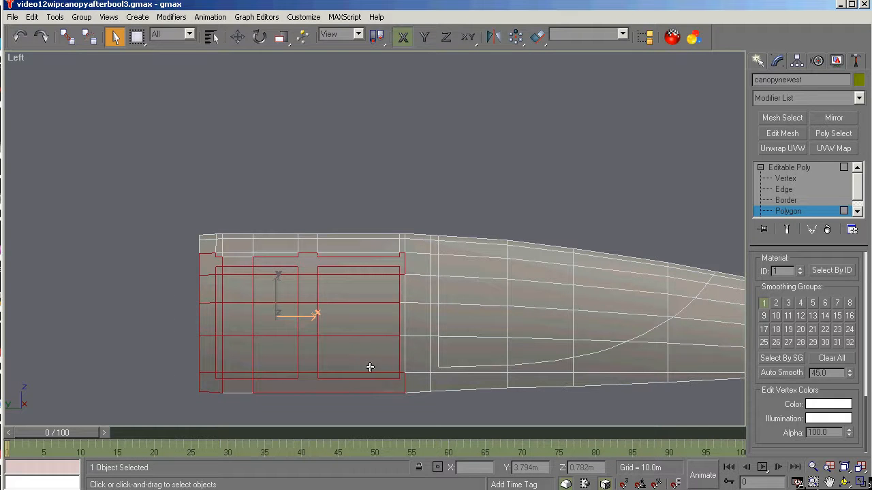
# Step: Deselect the frame polygons around and between the two large side windows so that only the window polygons stay selected
pyautogui.keyDown('alt'); pyautogui.moveTo(271, 204); pyautogui.dragTo(430, 265); pyautogui.keyUp('alt')
pyautogui.keyDown('alt'); pyautogui.moveTo(140, 218); pyautogui.dragTo(209, 407); pyautogui.keyUp('alt')
pyautogui.moveTo(248, 429); pyautogui.dragTo(22, 404)
pyautogui.keyDown('alt'); pyautogui.moveTo(239, 407); pyautogui.dragTo(430, 395); pyautogui.keyUp('alt')
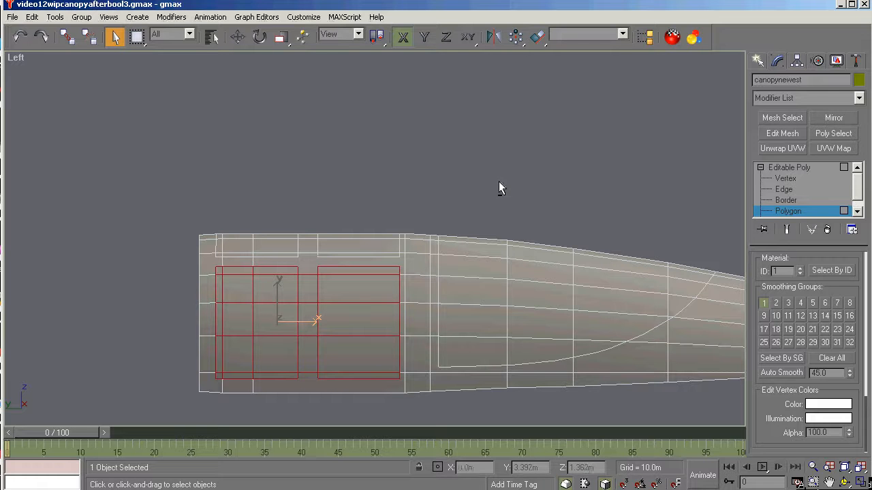
pyautogui.keyDown('alt'); pyautogui.moveTo(298, 282); pyautogui.dragTo(314, 393); pyautogui.keyUp('alt')
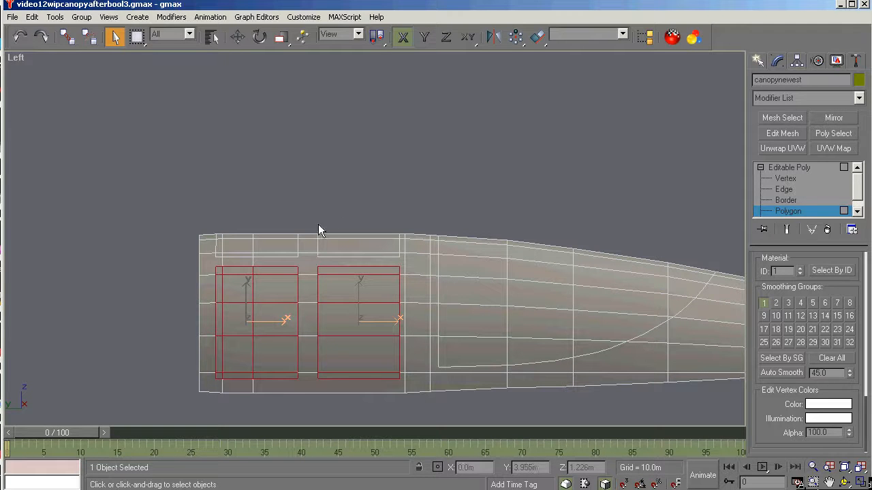
# Step: Add the polygons of the two upper windows above the side windows to the selection
pyautogui.keyDown('ctrl'); pyautogui.moveTo(373, 245); pyautogui.dragTo(383, 255); pyautogui.keyUp('ctrl')
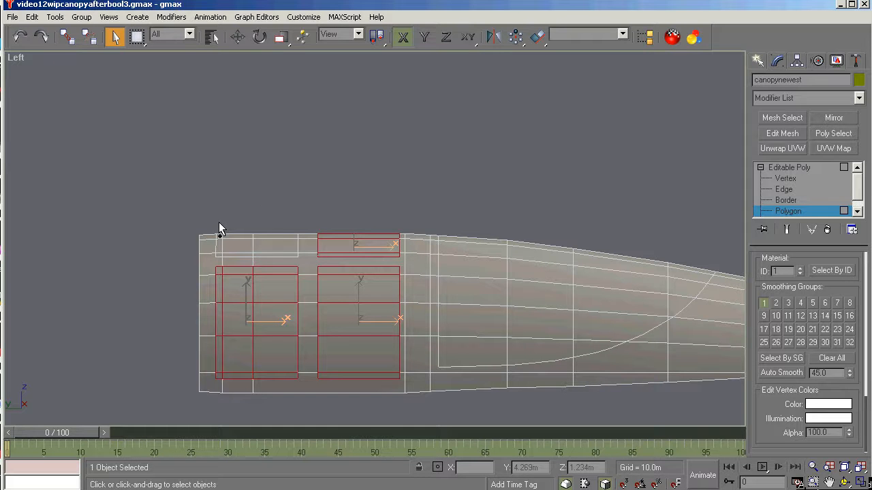
pyautogui.keyDown('ctrl'); pyautogui.moveTo(286, 253); pyautogui.dragTo(293, 257); pyautogui.keyUp('ctrl')
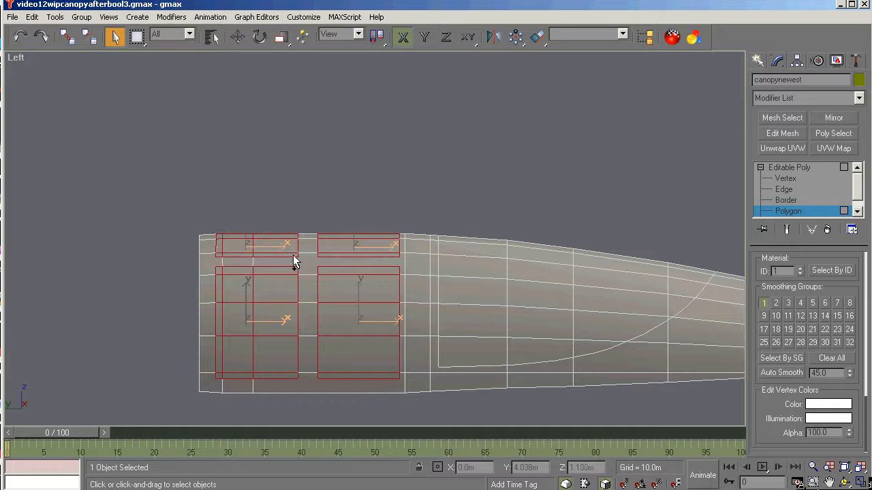
pyautogui.scroll(3, 284, 279)
pyautogui.scroll(-3, 285, 279)
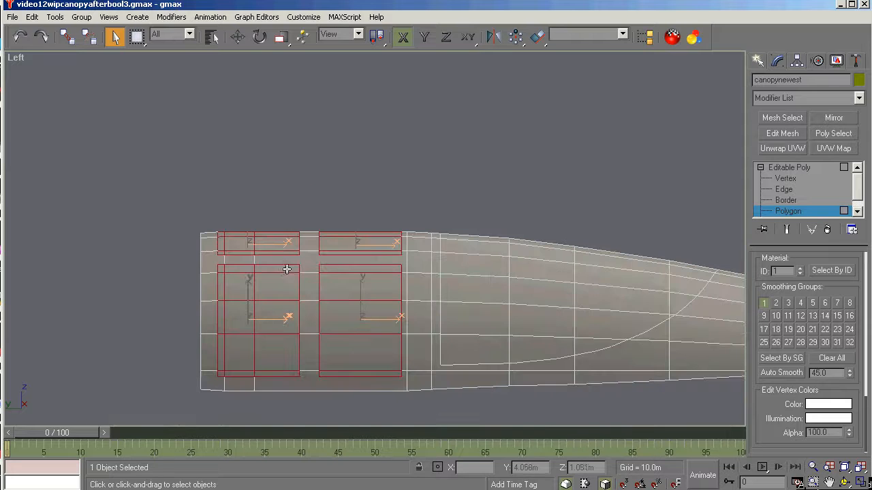
# Step: In the Right view, add all polygons of the large window section enclosed by the curved cut to the selection
pyautogui.press('r')
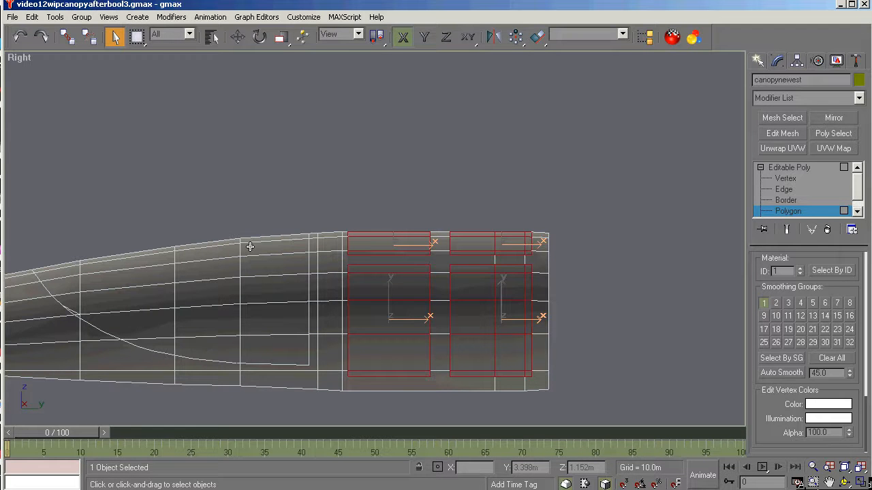
pyautogui.moveTo(101, 287); pyautogui.dragTo(79, 317)
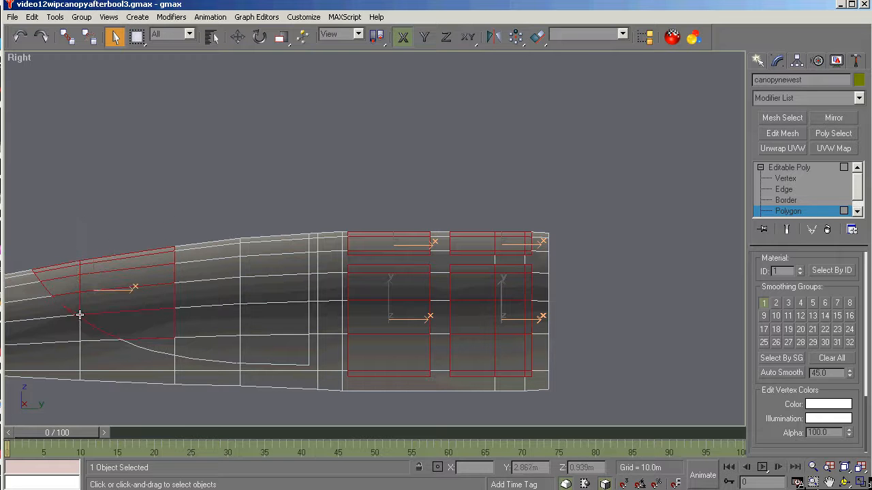
pyautogui.scroll(5, 79, 314)
pyautogui.scroll(-3, 65, 296)
pyautogui.scroll(-2, 66, 295)
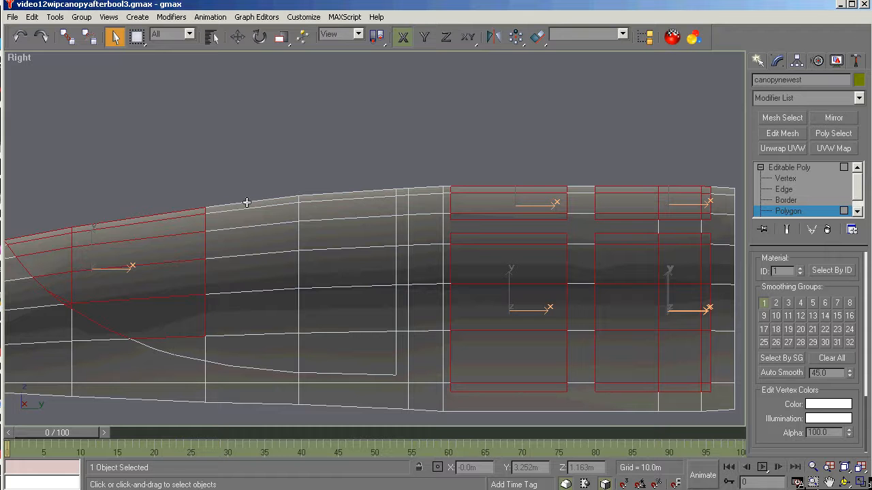
pyautogui.keyDown('ctrl'); pyautogui.moveTo(383, 189); pyautogui.dragTo(205, 310); pyautogui.keyUp('ctrl')
pyautogui.keyDown('ctrl'); pyautogui.moveTo(331, 189); pyautogui.dragTo(250, 349); pyautogui.keyUp('ctrl')
pyautogui.keyDown('ctrl'); pyautogui.moveTo(229, 187); pyautogui.dragTo(184, 336); pyautogui.keyUp('ctrl')
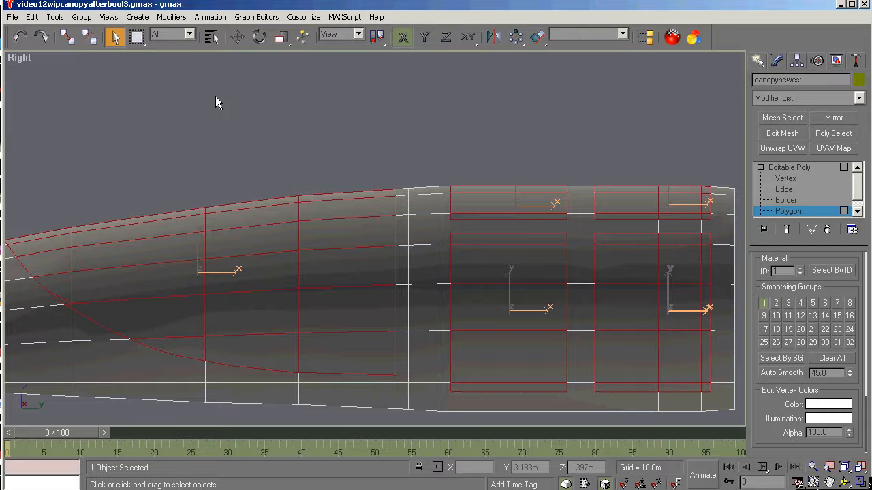
# Step: Enable Shade Selected Faces in the Viewport Configuration for the active viewport, and restore the Right view to full size
pyautogui.click(303, 17)
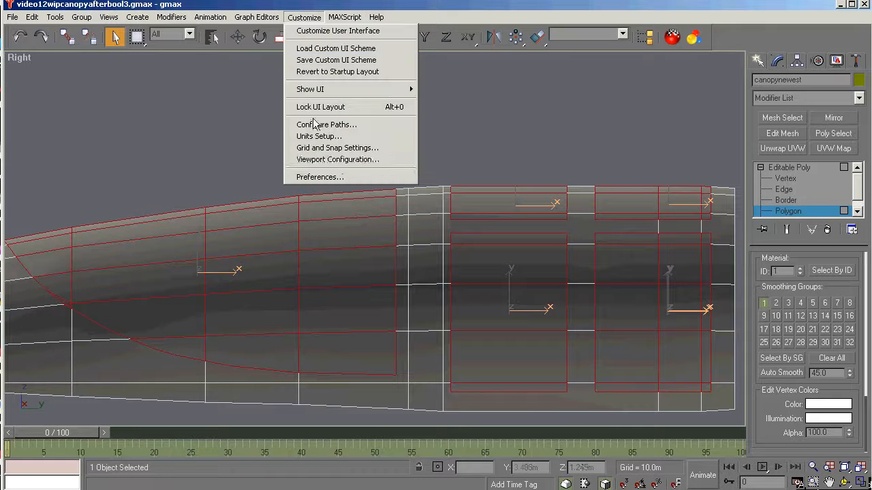
pyautogui.click(318, 161)
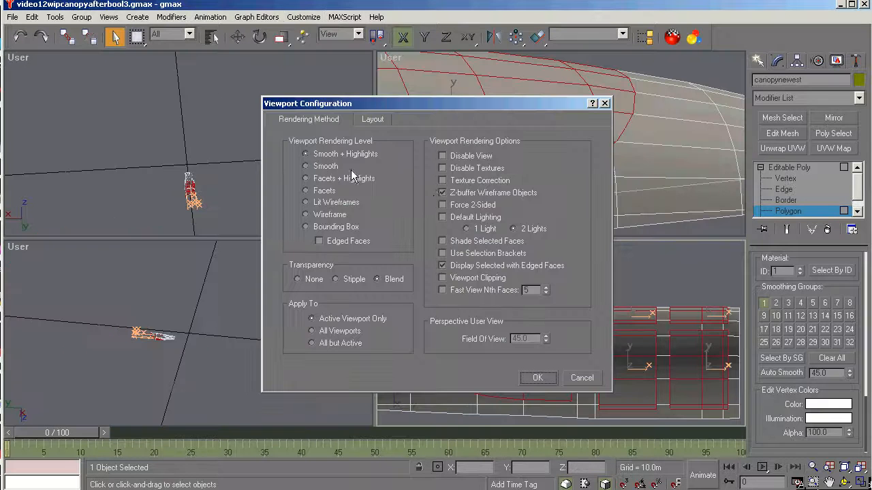
pyautogui.click(444, 240)
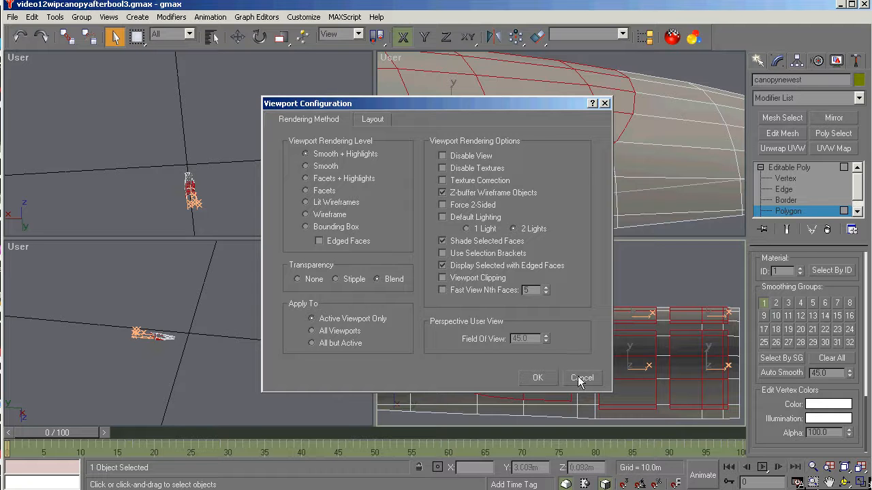
pyautogui.click(536, 379)
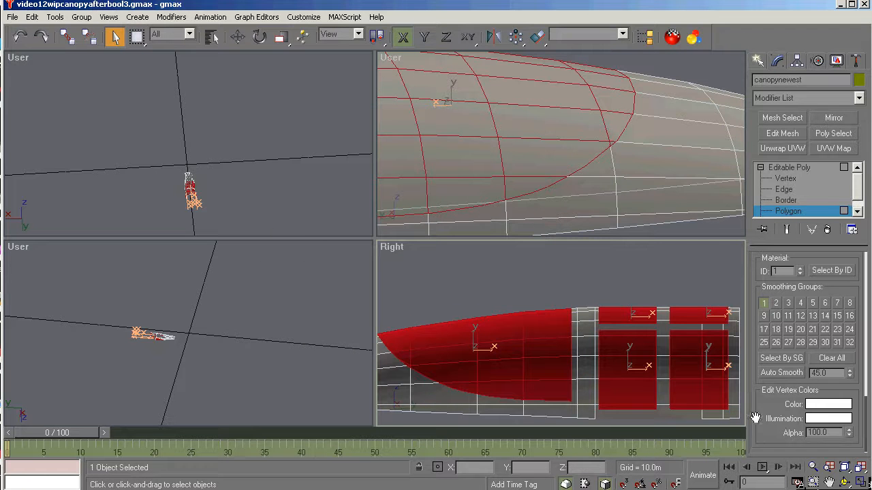
pyautogui.click(861, 482)
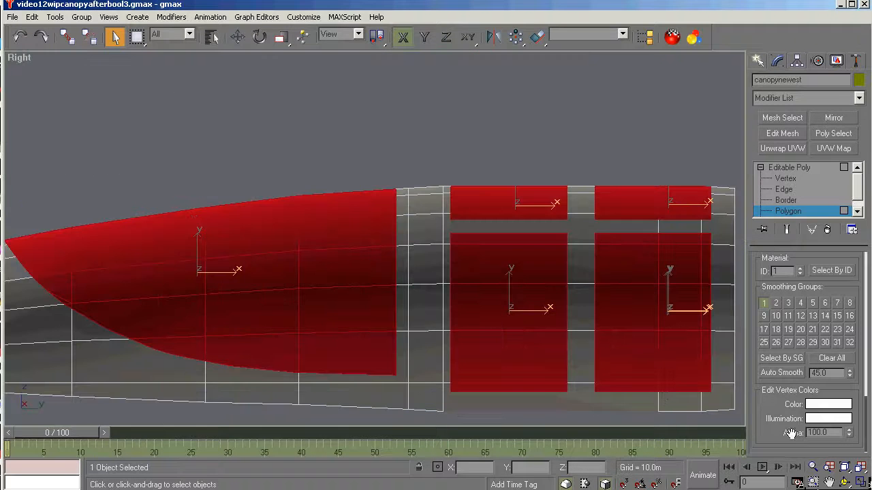
# Step: Examine the shaded window selection from the left, front and top to check that every window polygon is included
pyautogui.press('l')
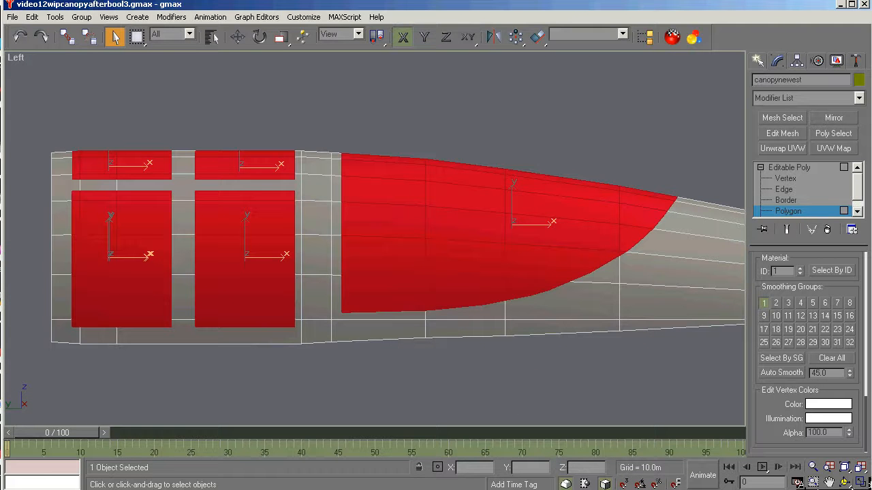
pyautogui.click(845, 482)
pyautogui.moveTo(380, 311); pyautogui.dragTo(376, 274)
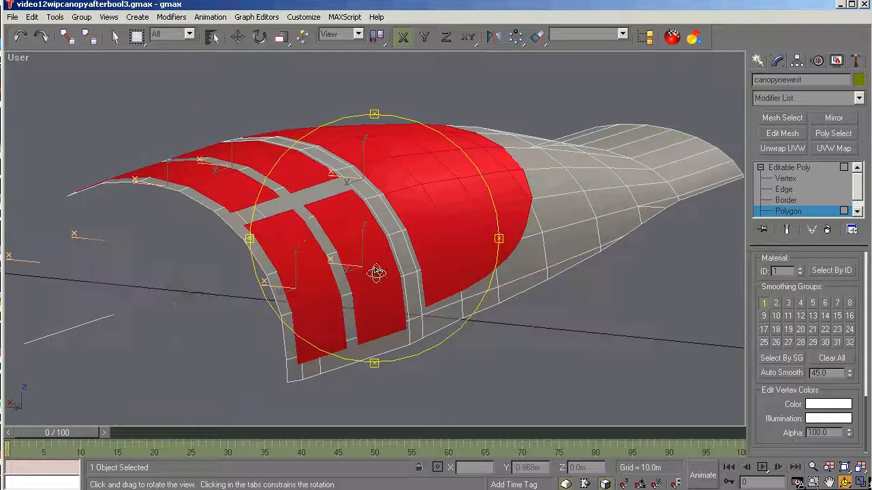
pyautogui.moveTo(306, 240); pyautogui.dragTo(324, 247)
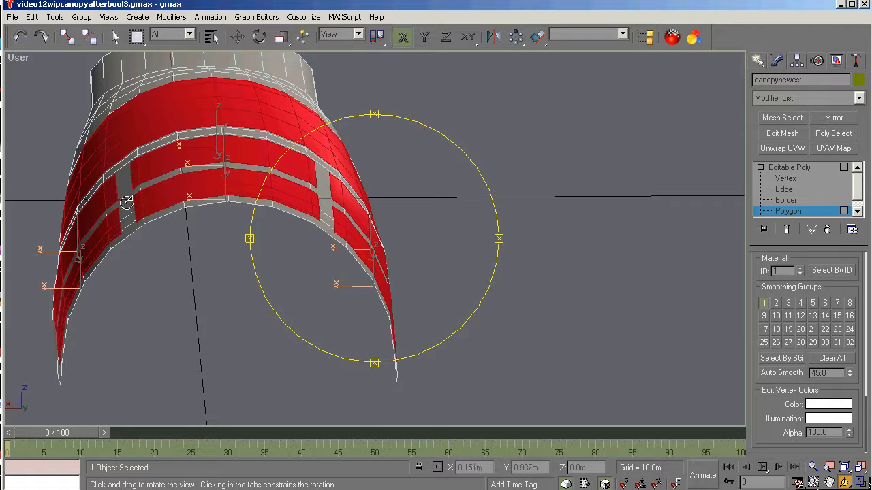
pyautogui.moveTo(280, 240); pyautogui.dragTo(229, 334)
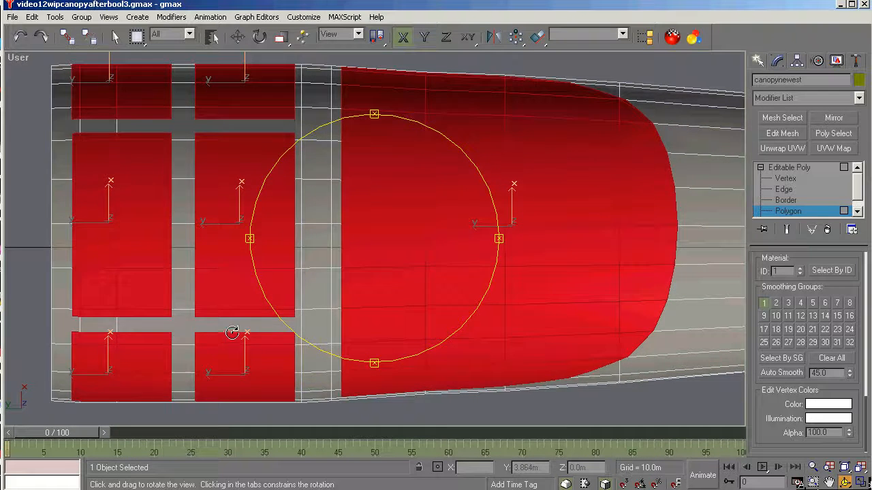
pyautogui.press('t')
pyautogui.scroll(2, 378, 114)
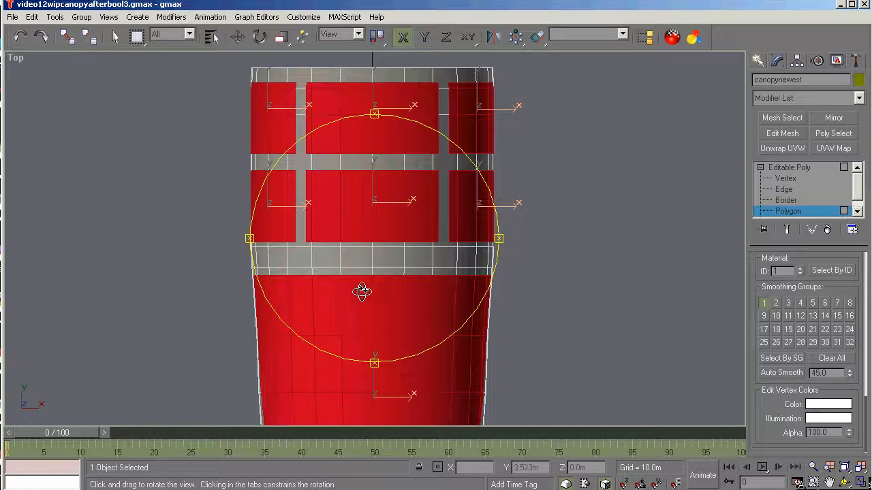
pyautogui.moveTo(361, 290); pyautogui.dragTo(491, 293)
pyautogui.press('l')
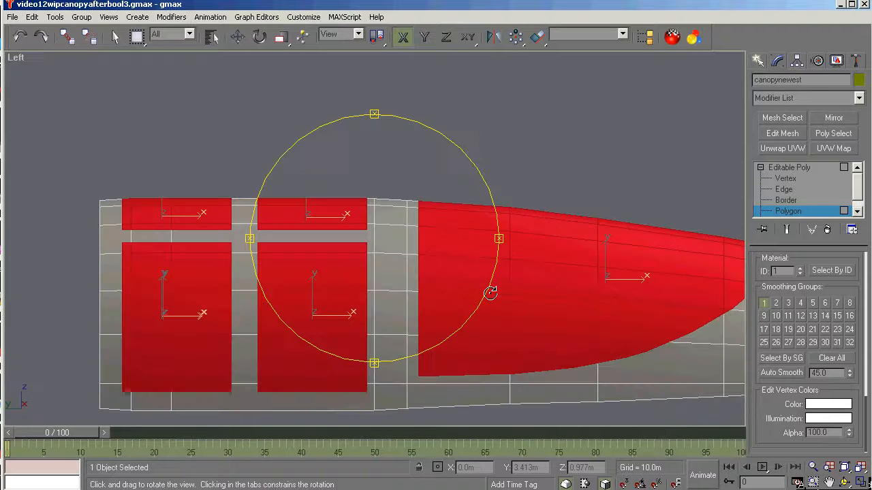
# Step: Detach the selected window polygons from the canopy as a separate object named window-canopy
pyautogui.rightClick(473, 131)
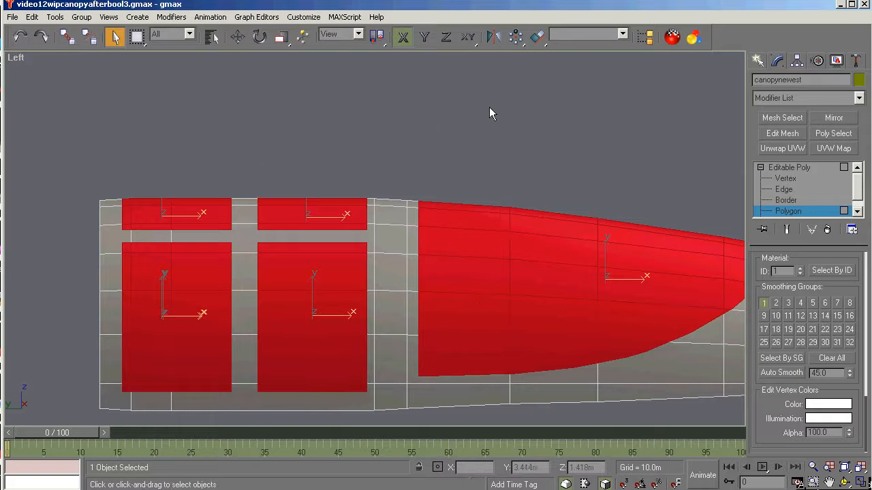
pyautogui.scroll(-5, 494, 108)
pyautogui.scroll(2, 329, 181)
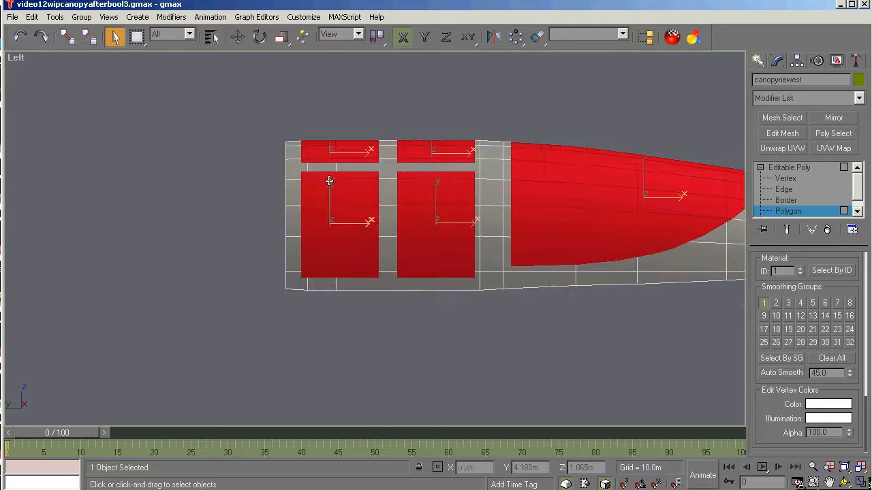
pyautogui.scroll(-2, 179, 199)
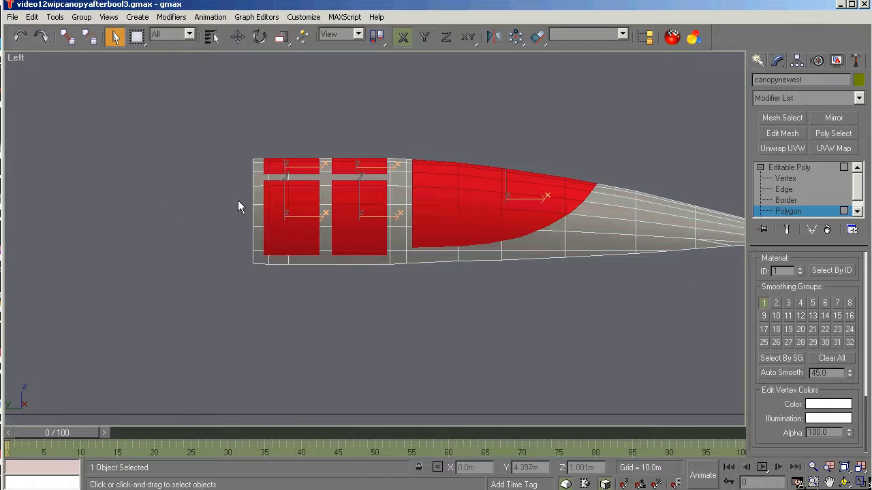
pyautogui.scroll(-2, 76, 301)
pyautogui.scroll(5, 318, 227)
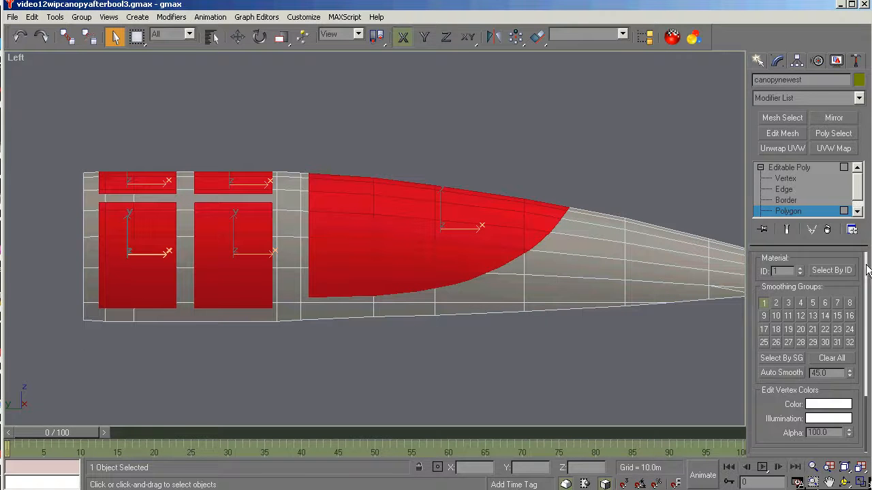
pyautogui.scroll(10, 866, 269)
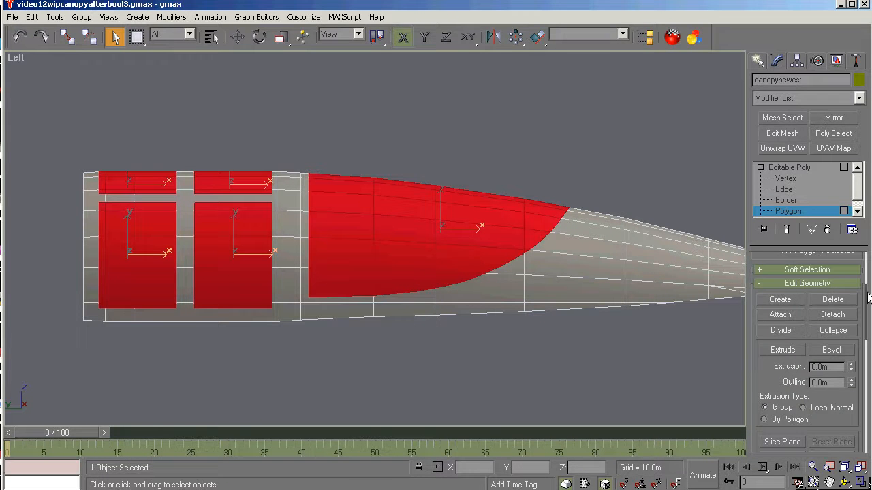
pyautogui.scroll(3, 867, 297)
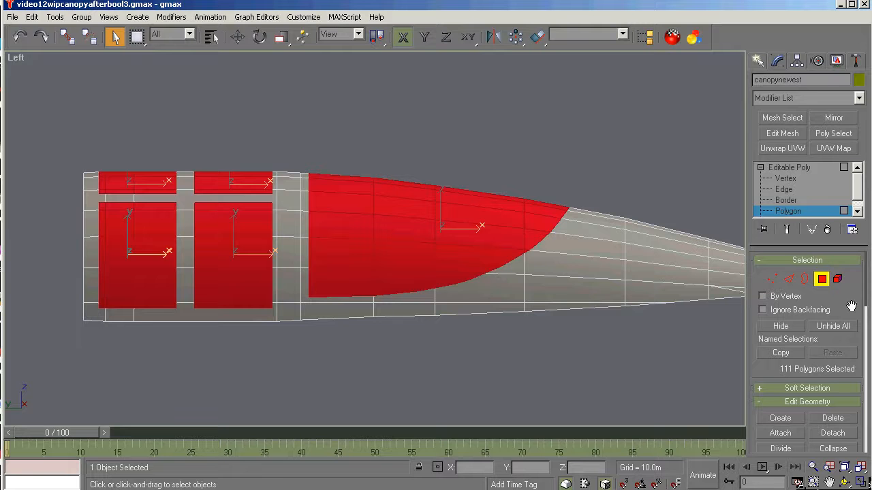
pyautogui.scroll(-2, 851, 306)
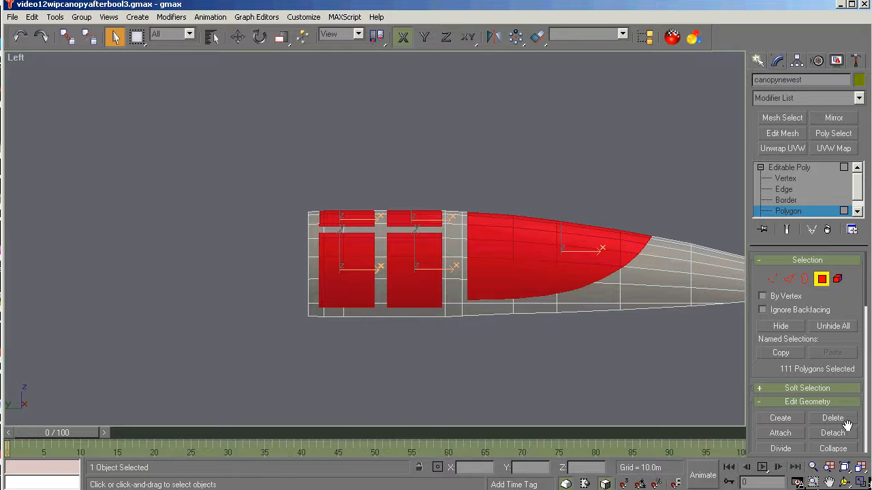
pyautogui.click(842, 433)
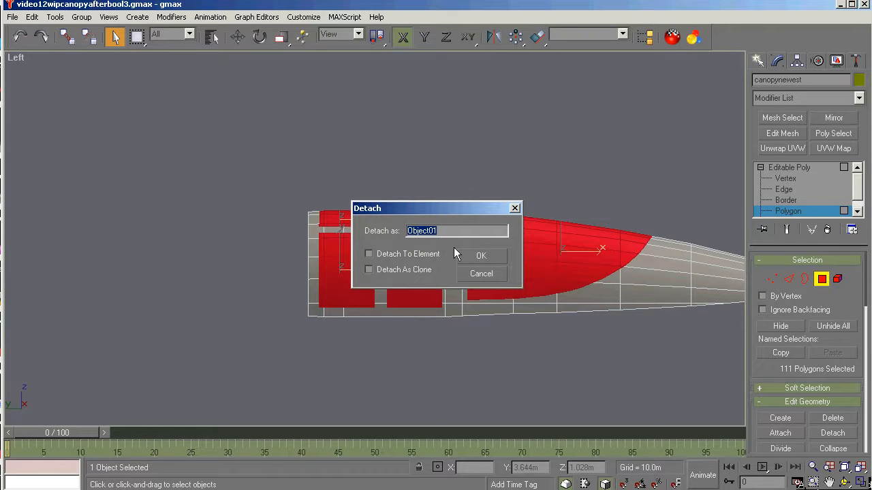
pyautogui.write('can')
pyautogui.press('BackSpace')
pyautogui.press('BackSpace')
pyautogui.press('BackSpace')
pyautogui.write('wind')
pyautogui.click(480, 256)
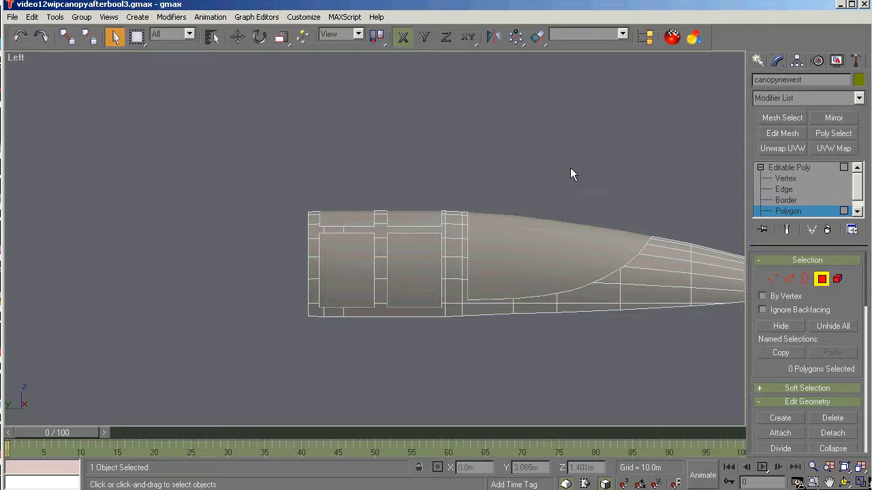
# Step: Leave polygon editing and link the window-canopy object to canopynewest as its parent
pyautogui.click(790, 167)
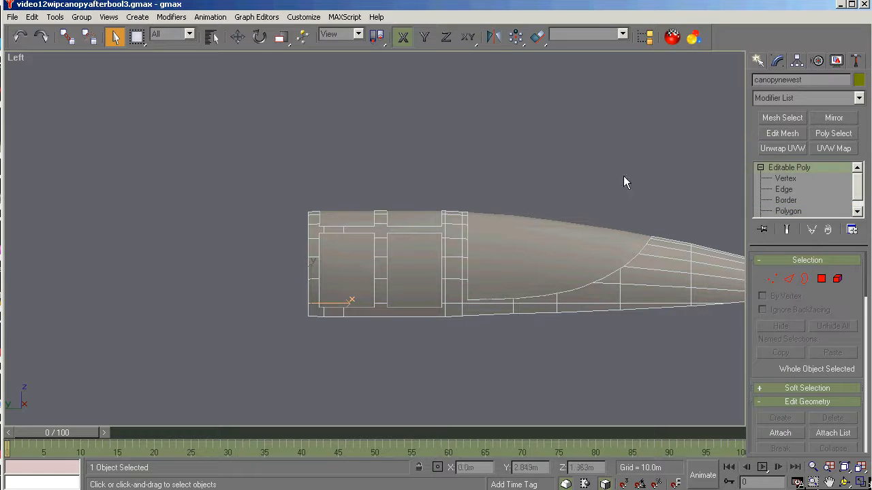
pyautogui.click(583, 164)
pyautogui.moveTo(528, 185); pyautogui.dragTo(549, 232)
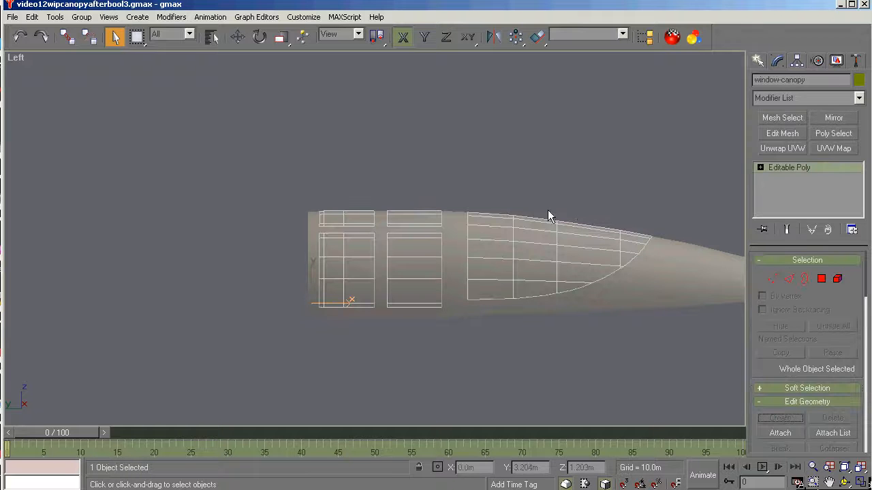
pyautogui.click(67, 36)
pyautogui.moveTo(513, 246)
pyautogui.mouseDown()
pyautogui.moveTo(648, 274)
pyautogui.moveTo(529, 242)
pyautogui.mouseUp()
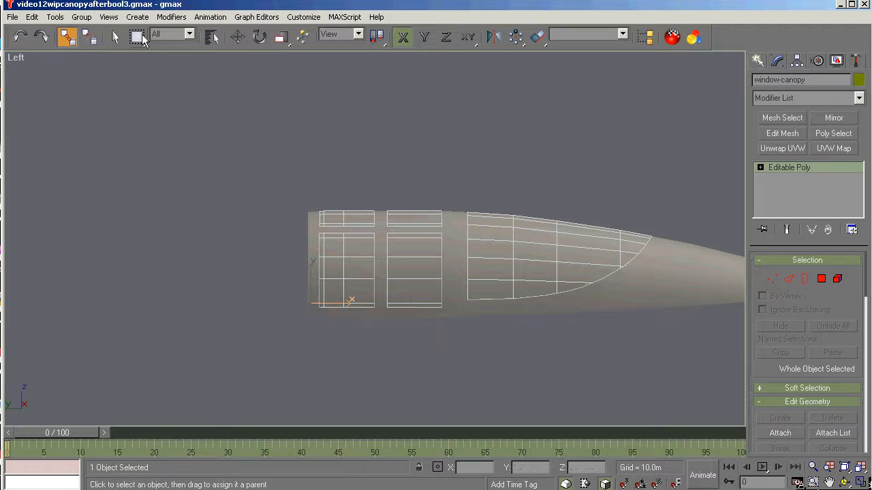
pyautogui.click(116, 39)
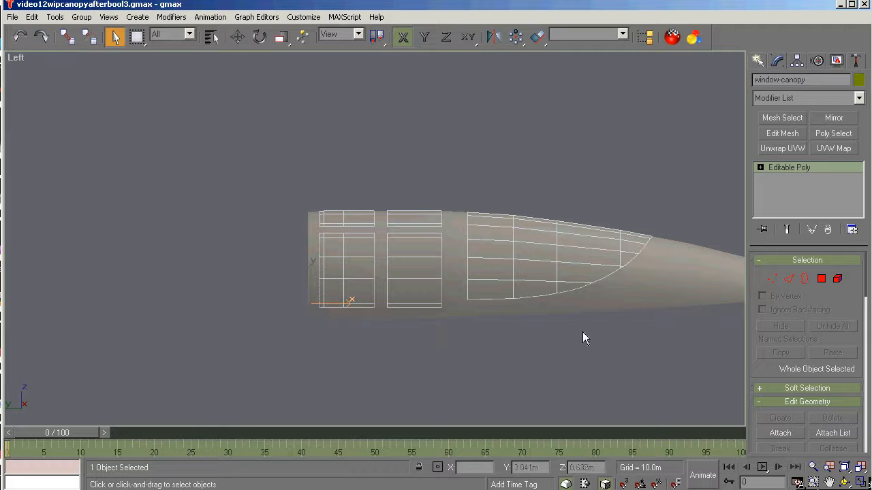
# Step: Move canopynewest slightly along the X axis to test the link with its windows, and undo the move
pyautogui.click(668, 282)
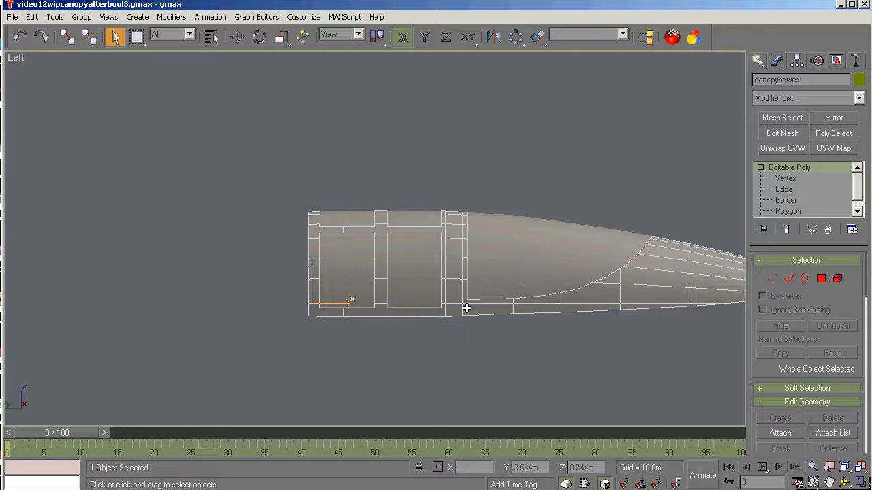
pyautogui.click(237, 36)
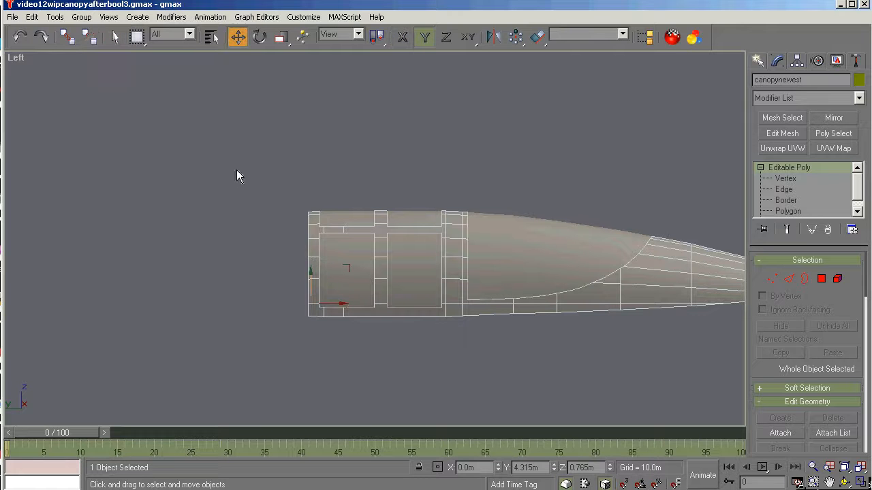
pyautogui.moveTo(332, 307); pyautogui.dragTo(325, 308)
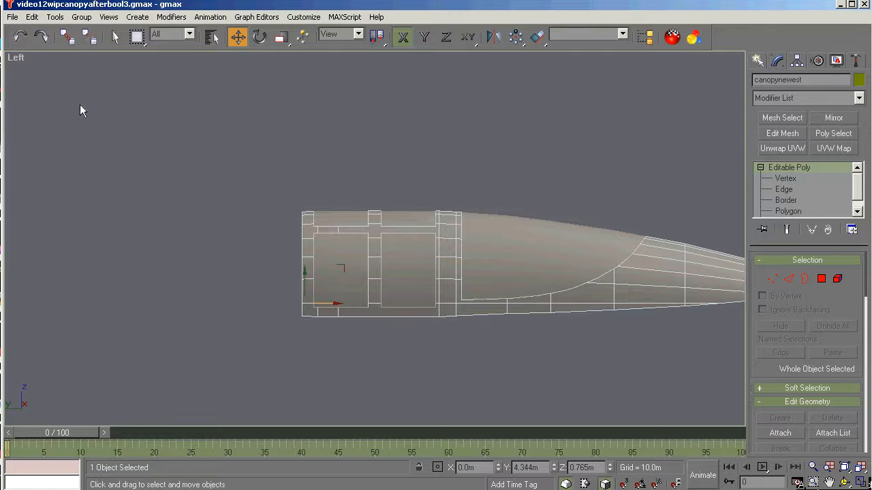
pyautogui.click(20, 37)
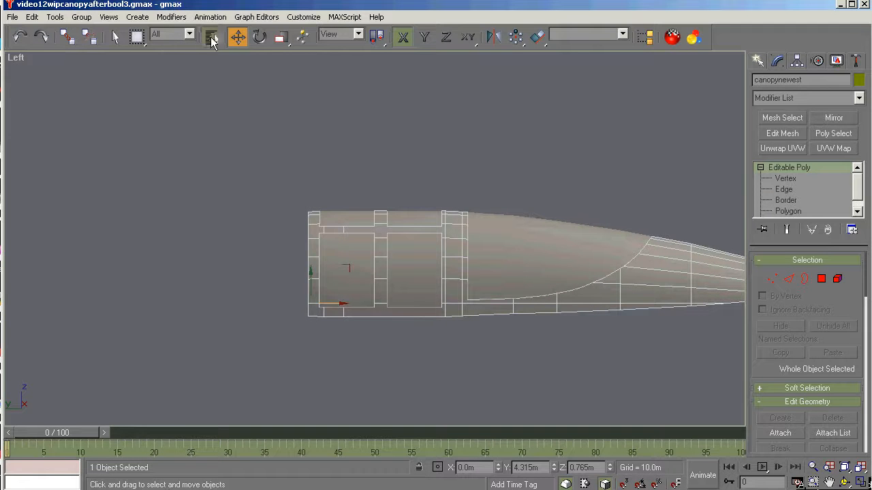
# Step: Check the parent-child hierarchy of the canopy objects in Select Objects with Display Subtree enabled
pyautogui.click(211, 37)
pyautogui.click(349, 355)
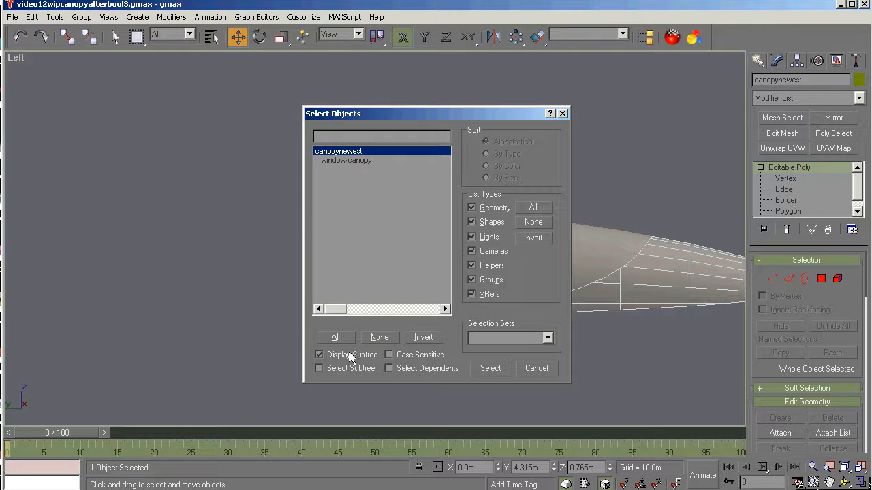
pyautogui.click(536, 368)
# Step: Turn on Edged Faces in the Left view, fit both canopy objects in it, and clear the selection
pyautogui.click(321, 150)
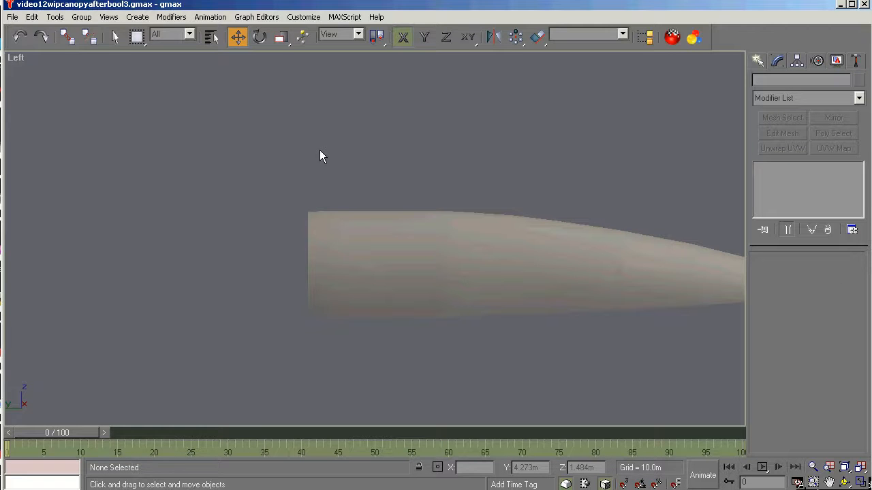
pyautogui.rightClick(18, 59)
pyautogui.click(37, 103)
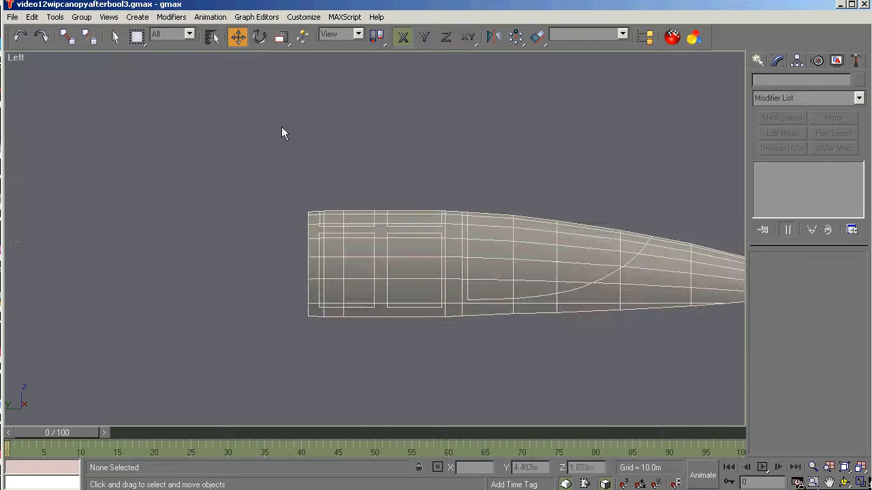
pyautogui.moveTo(547, 145); pyautogui.dragTo(385, 279)
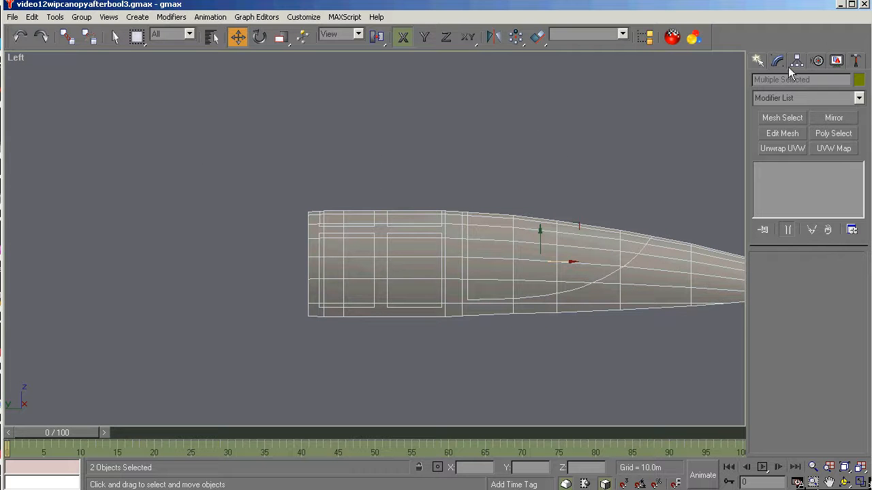
pyautogui.click(845, 468)
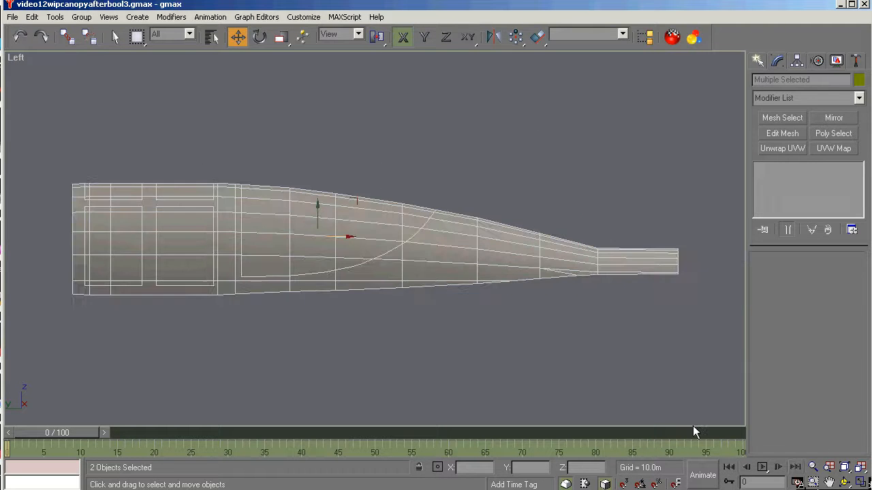
pyautogui.click(420, 361)
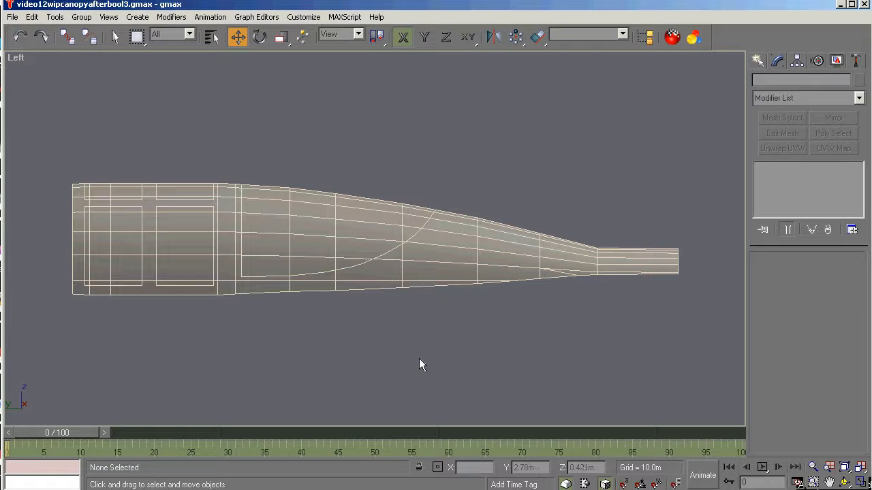